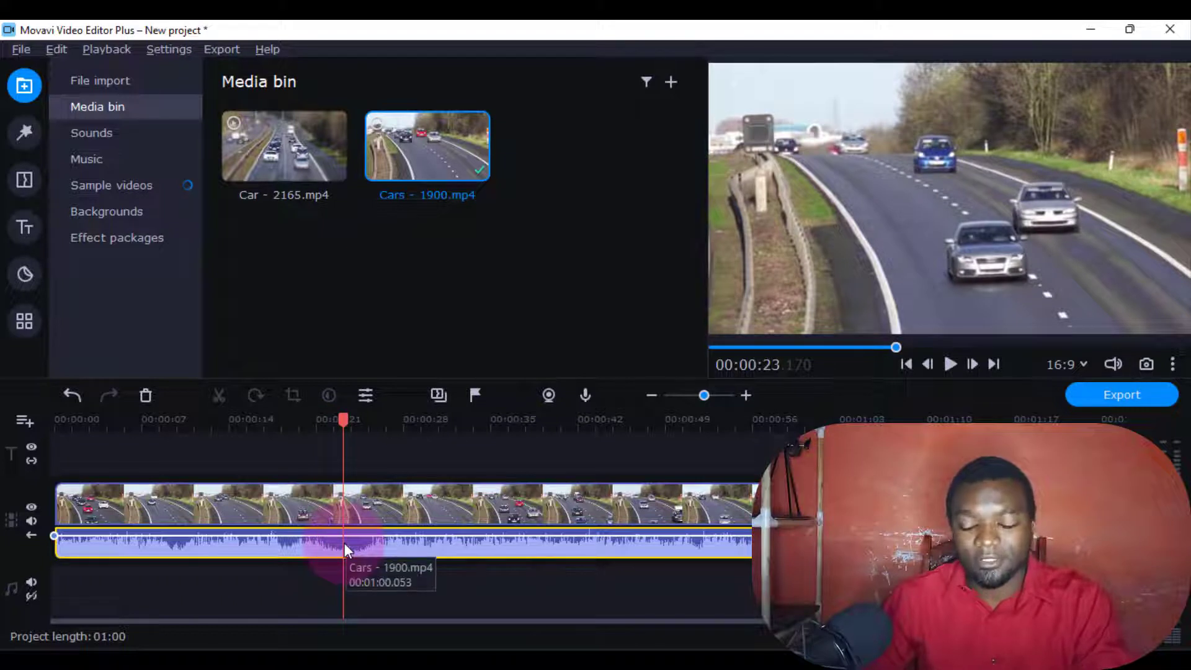
Remove the audio from the Cars - 1900.mp4 clip and return the playhead to near the start.
key(Delete)
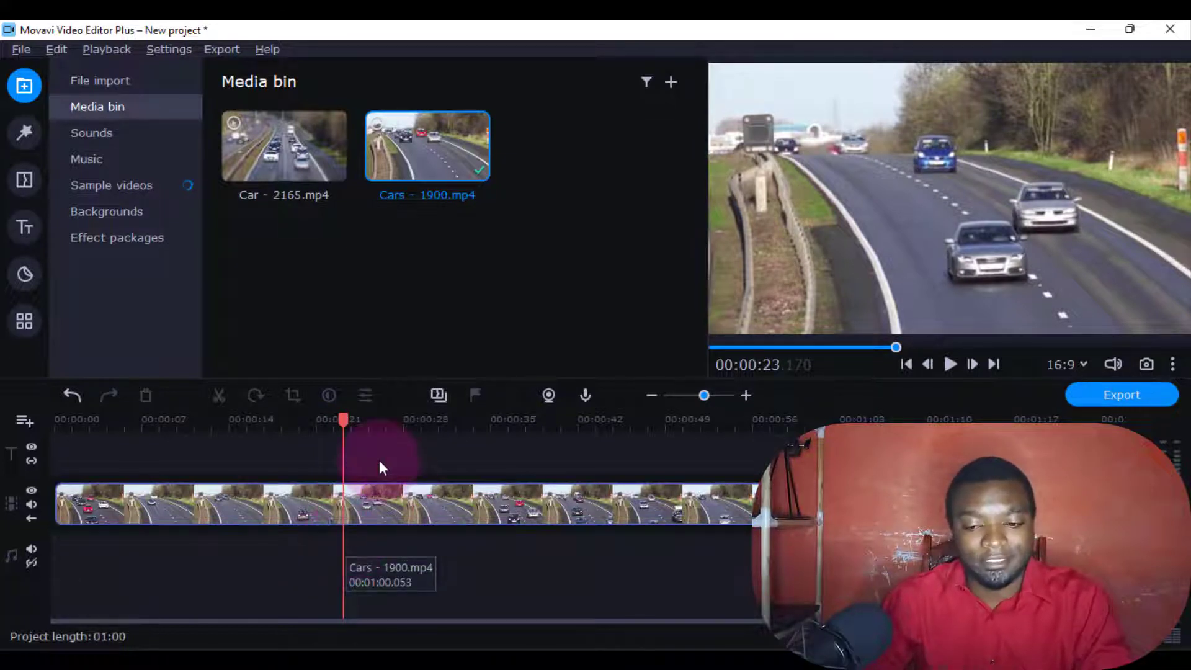
drag(341, 426, 60, 440)
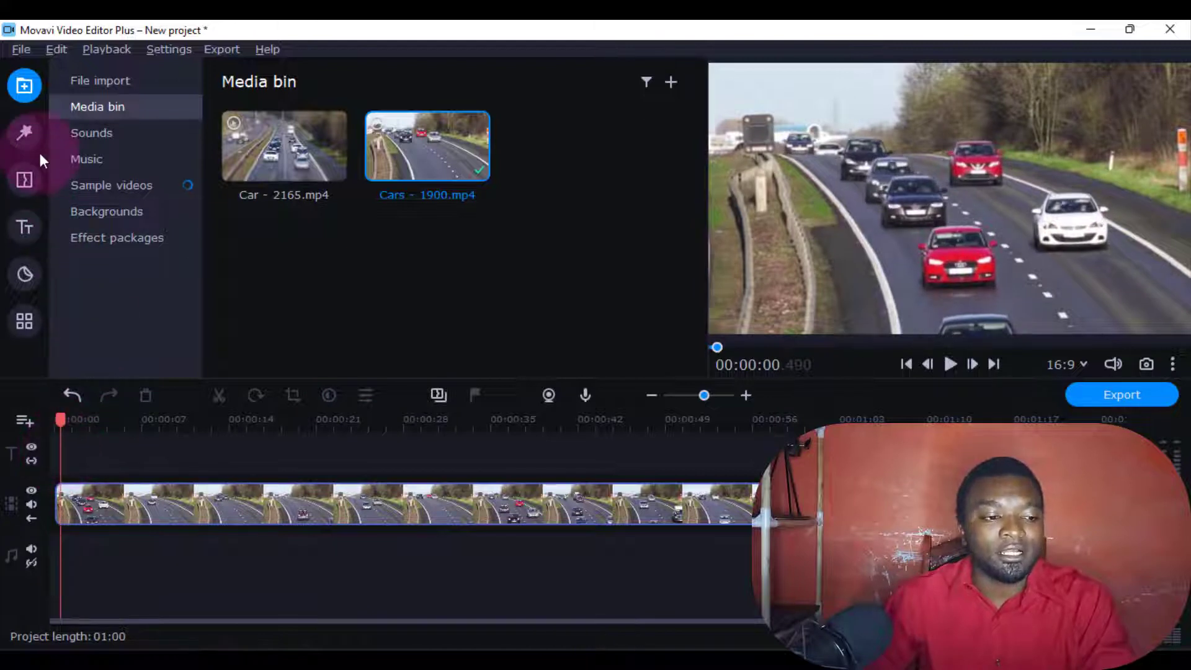
Open the Highlight and conceal tool for the Cars - 1900.mp4 clip on the timeline.
click(26, 319)
click(117, 198)
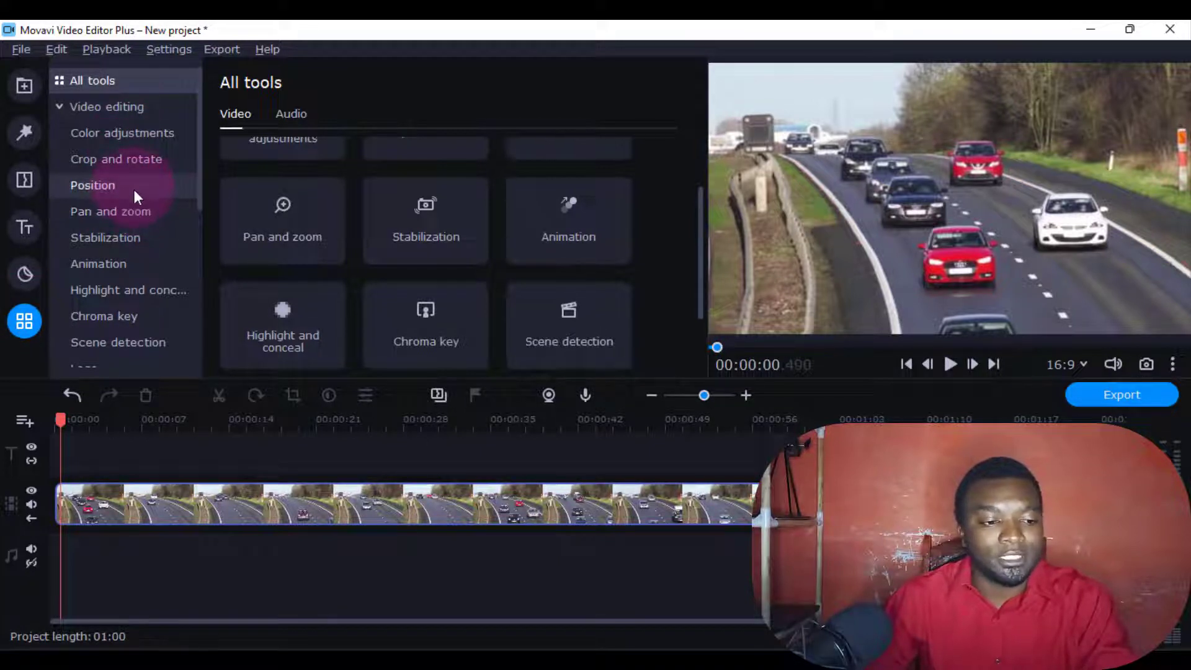
scroll(124, 236, down, 1)
scroll(141, 272, down, 1)
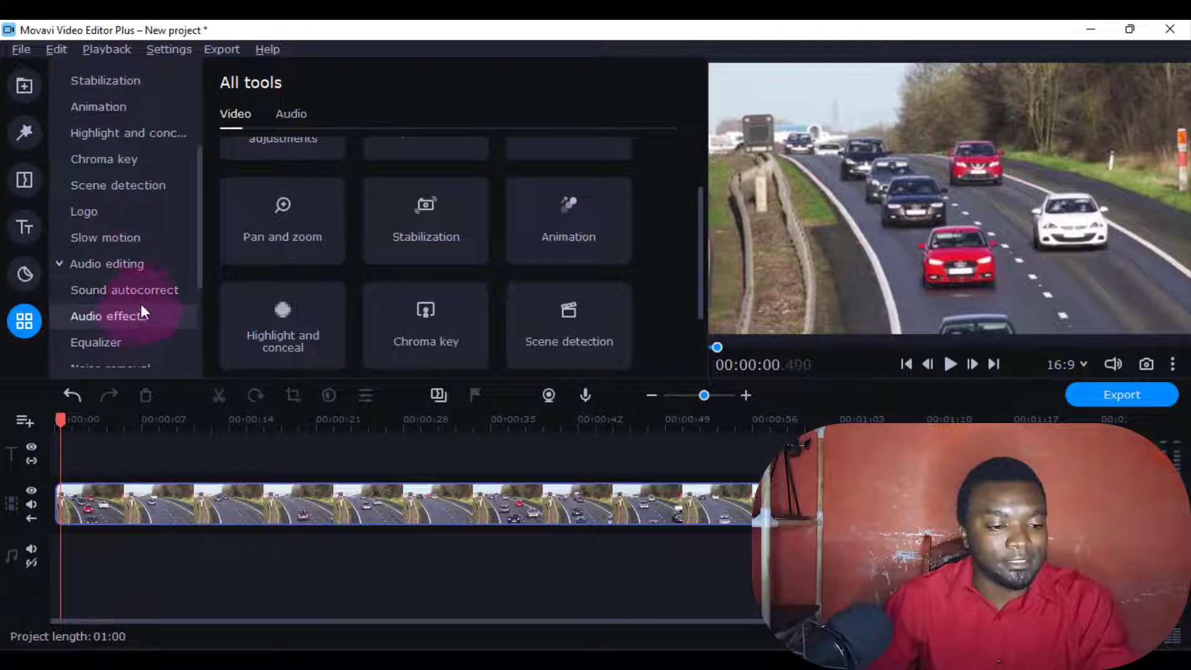
scroll(128, 215, up, 3)
click(58, 106)
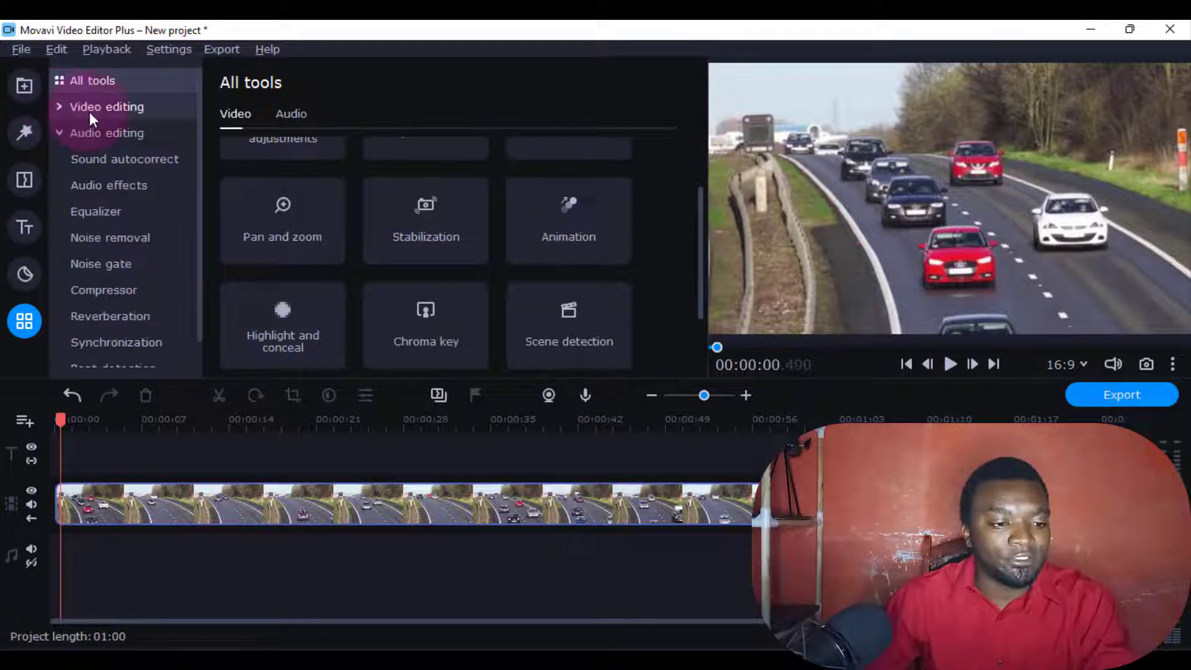
click(91, 113)
click(60, 104)
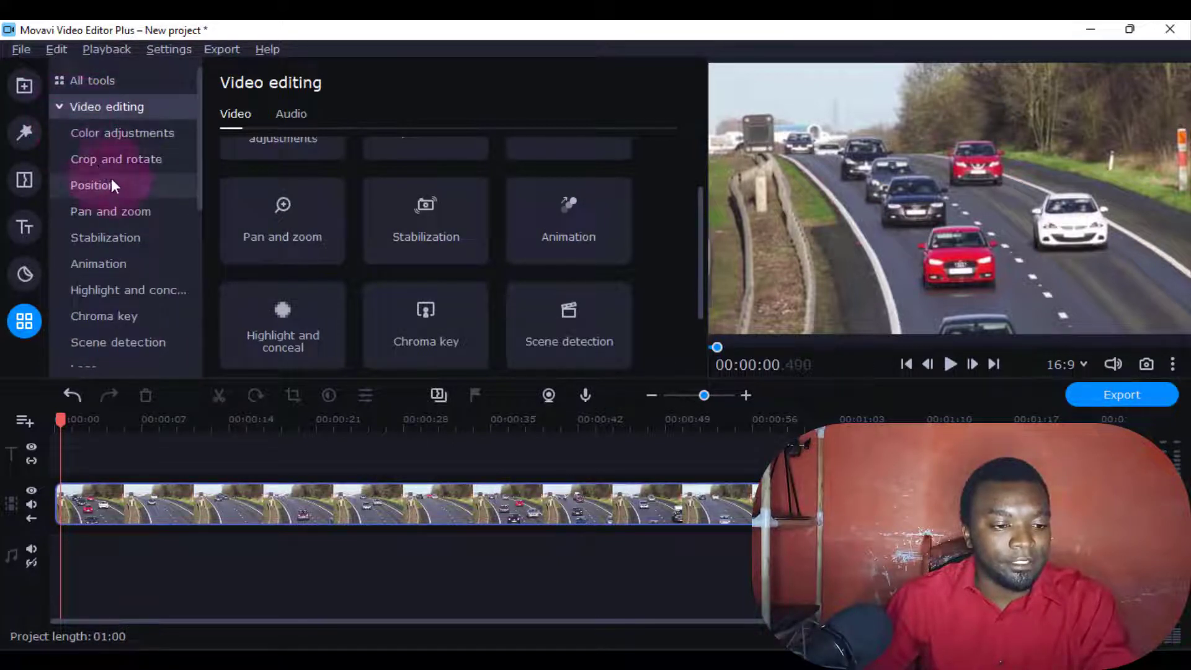
click(137, 288)
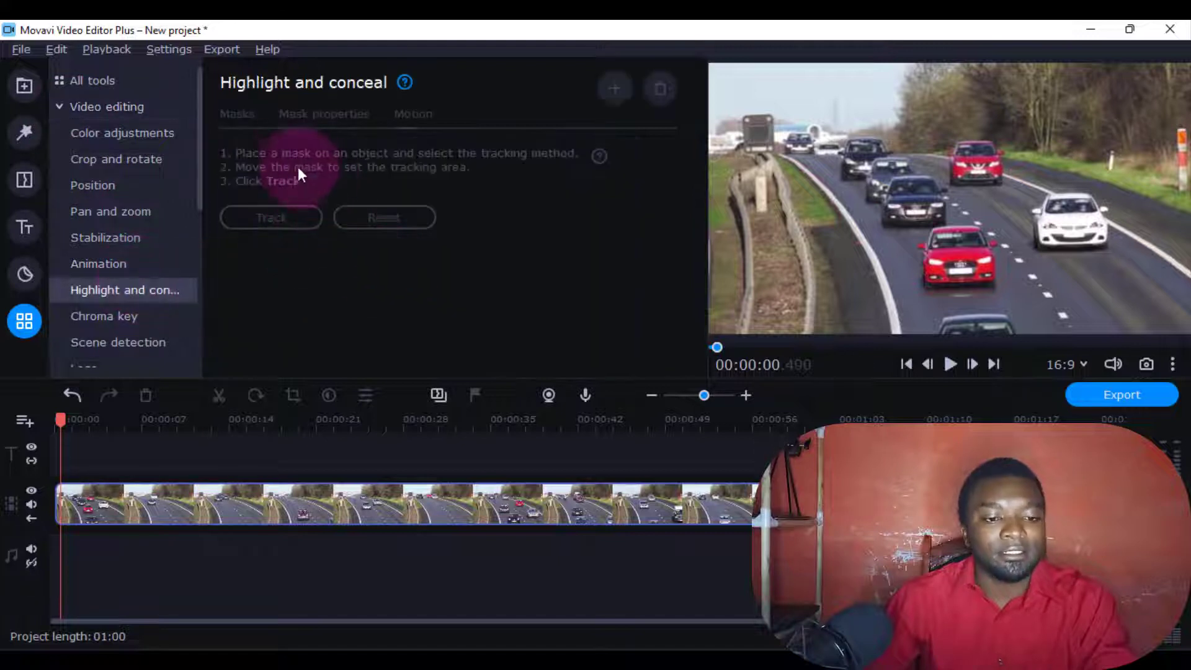
click(177, 499)
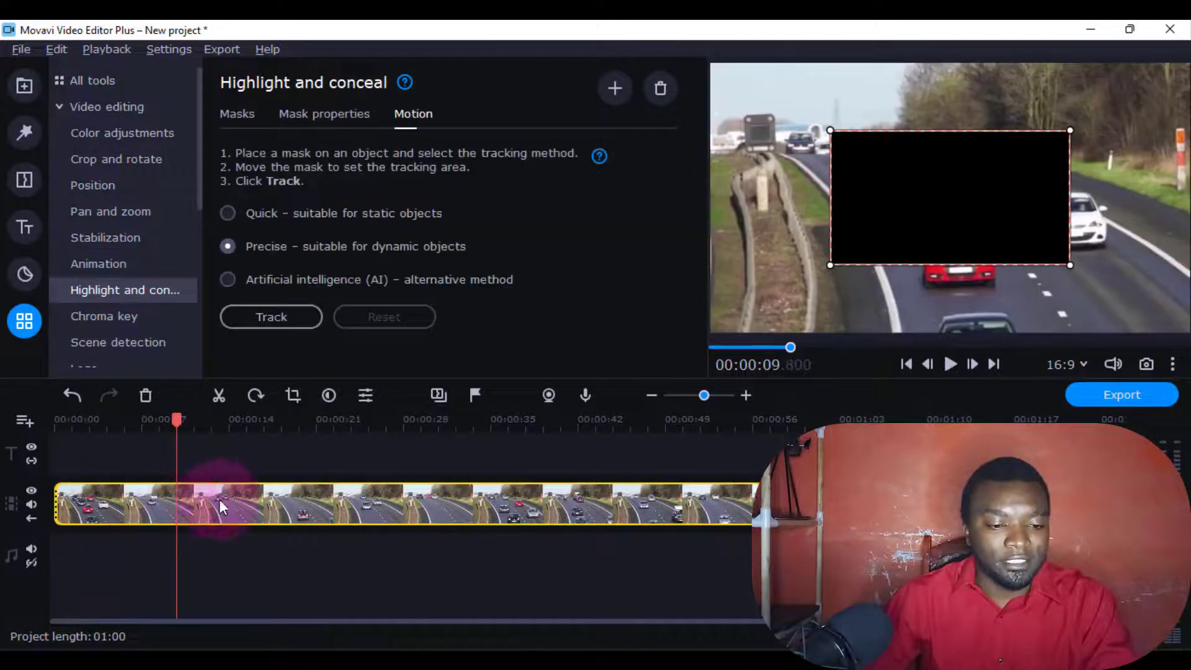
Apply the Bright ellipse mask to the Cars - 1900.mp4 clip.
click(252, 115)
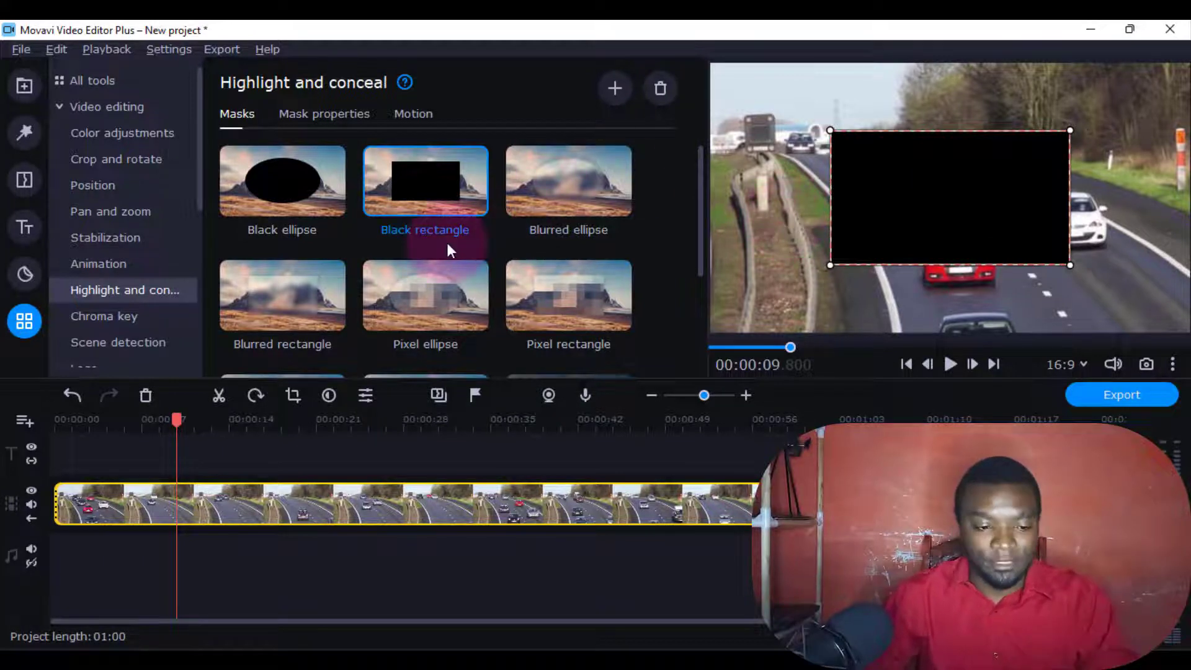
scroll(466, 252, down, 2)
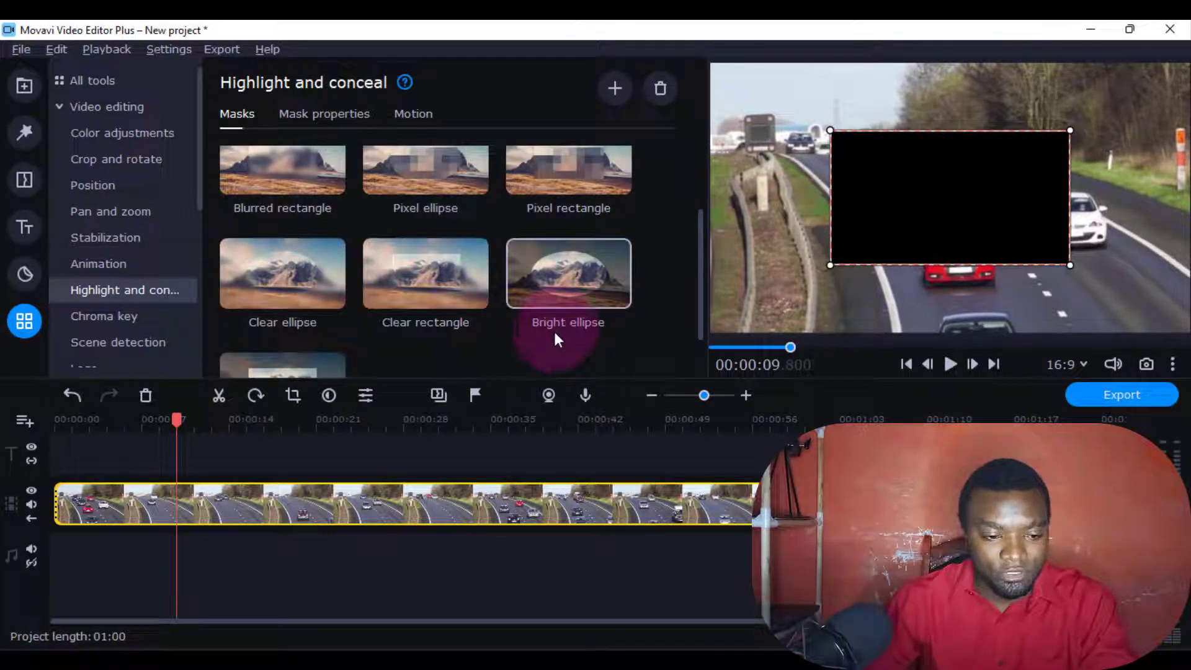
click(575, 283)
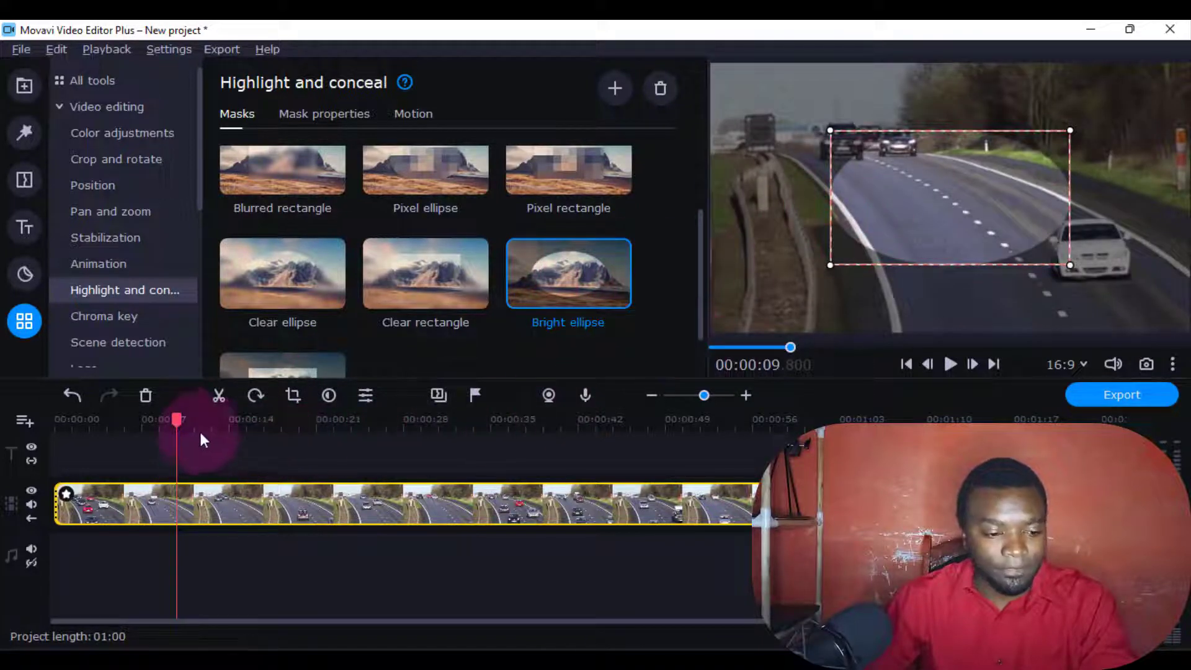
At about 00:00:01, shrink the mask around the farthest dark car in the near lane and open the mask's motion tracking options.
drag(177, 421, 68, 419)
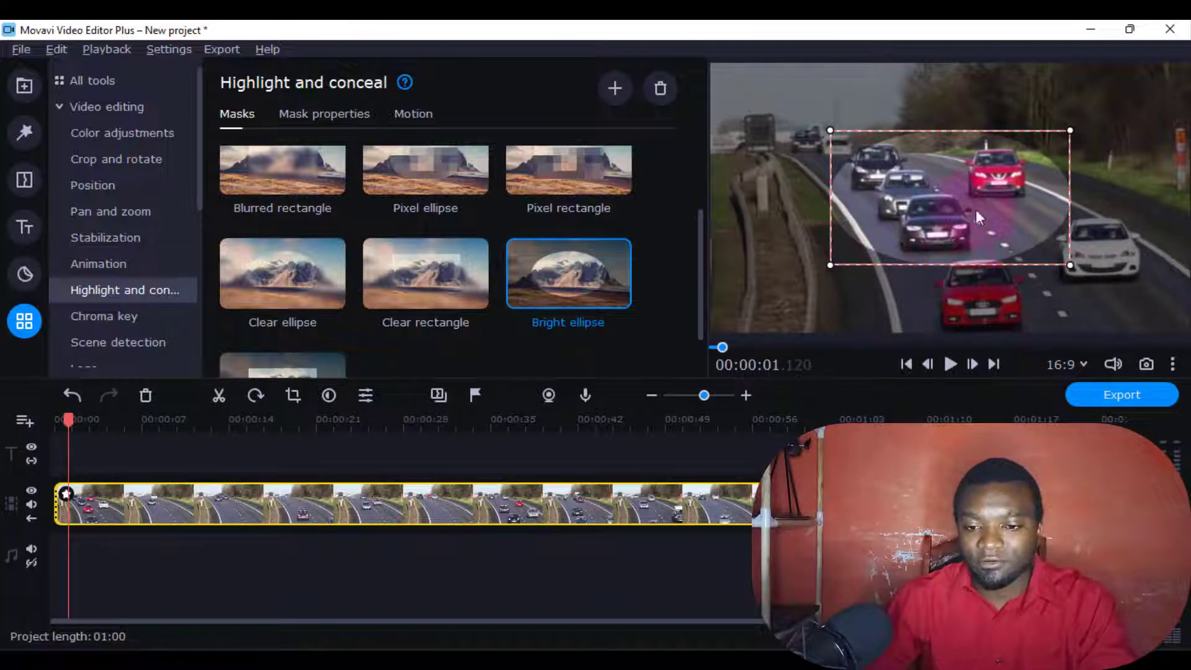
drag(1070, 264, 885, 168)
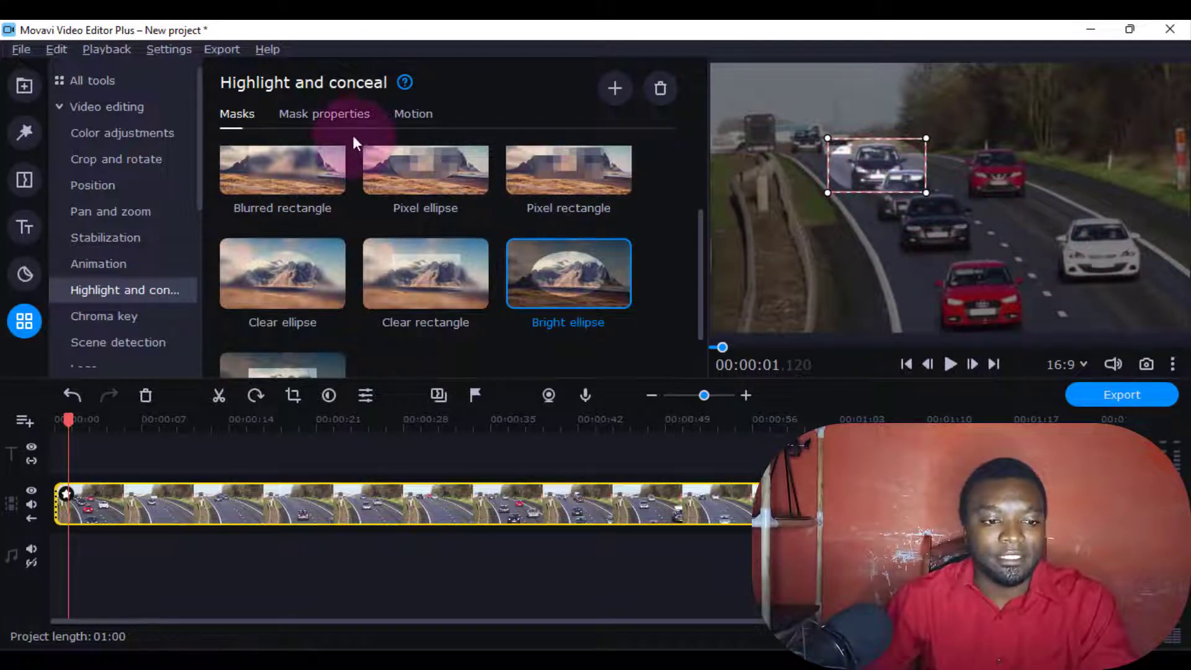
click(403, 113)
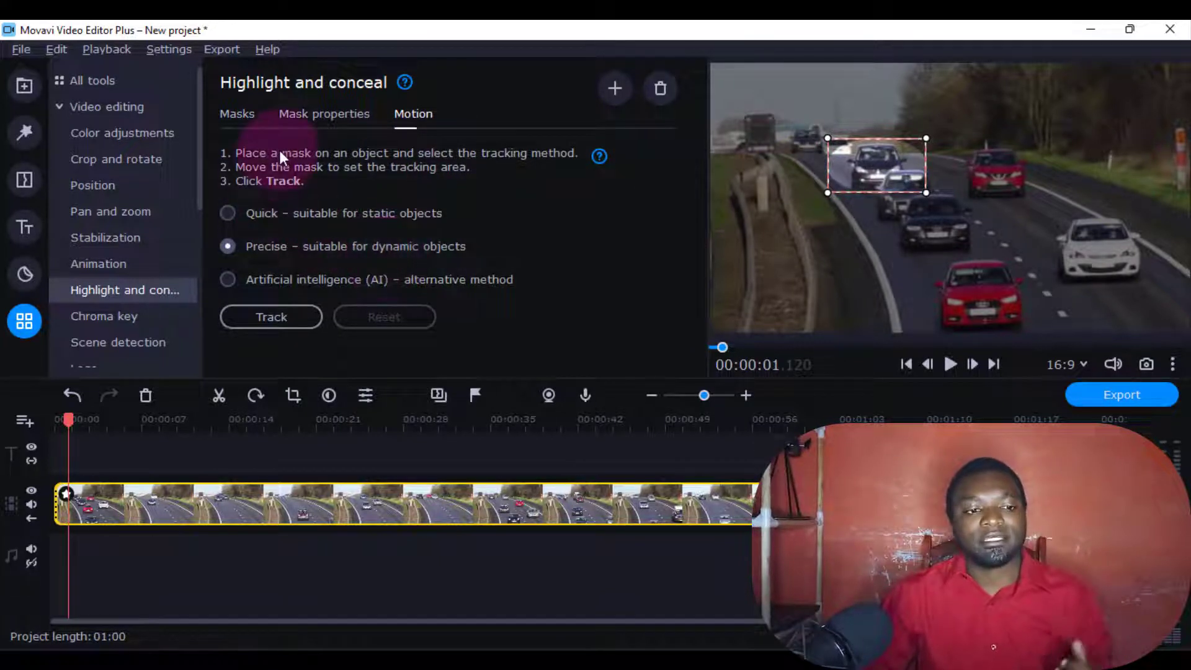
Check which version of the program is installed in its About information.
click(266, 50)
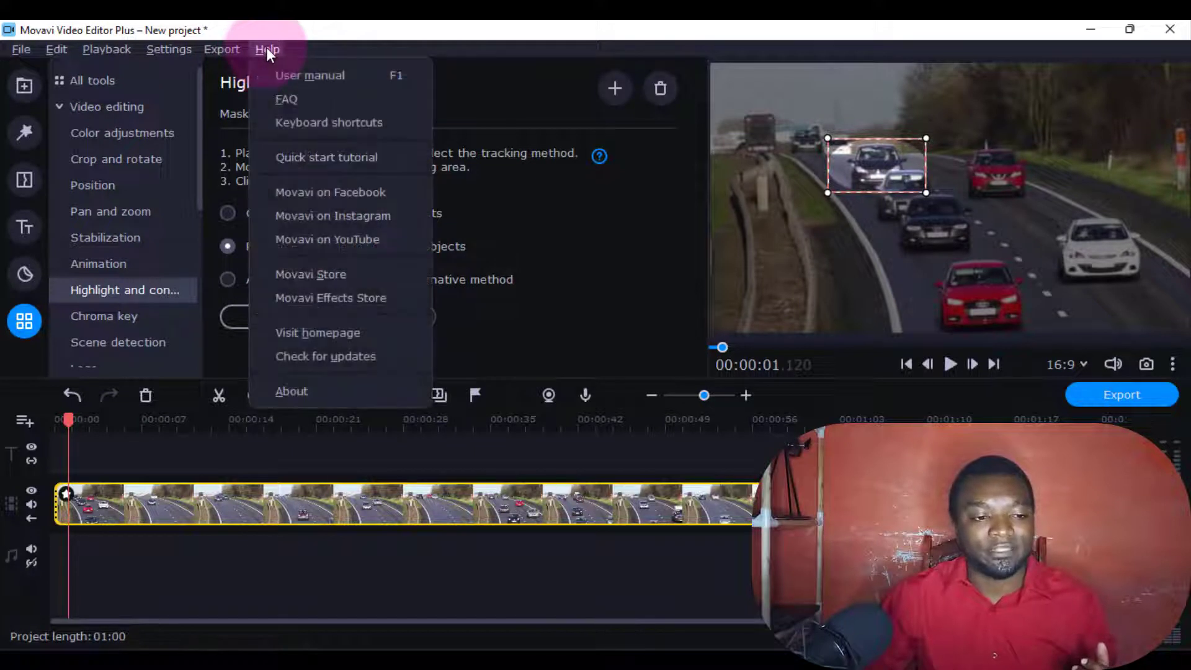
click(300, 388)
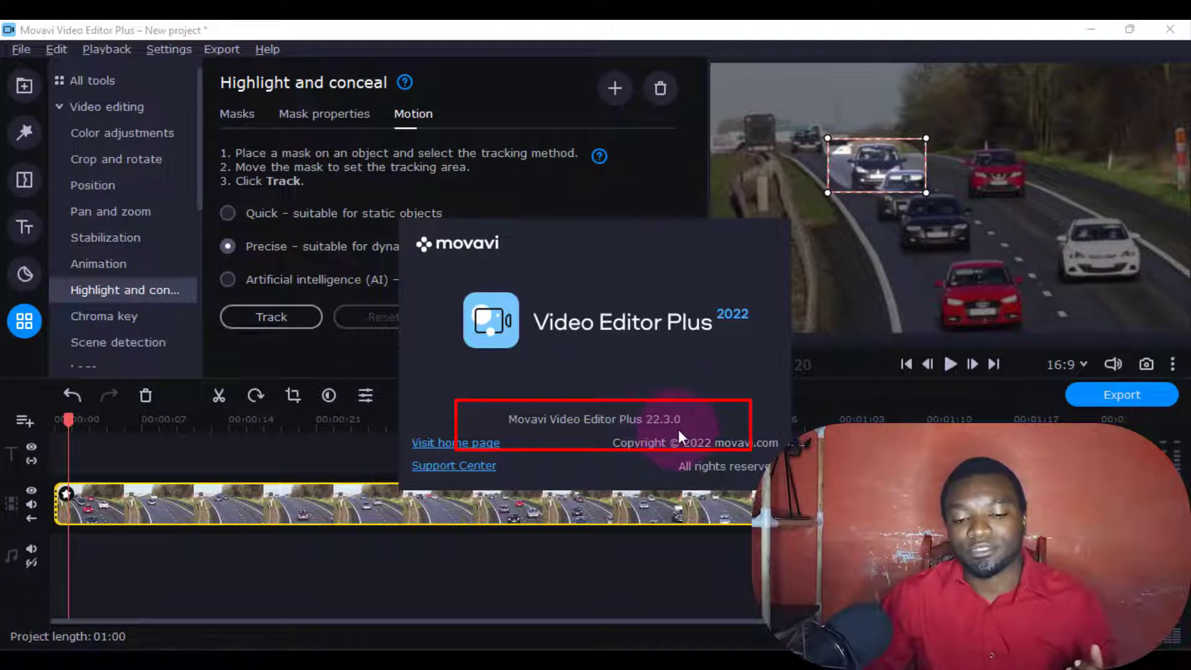
click(441, 34)
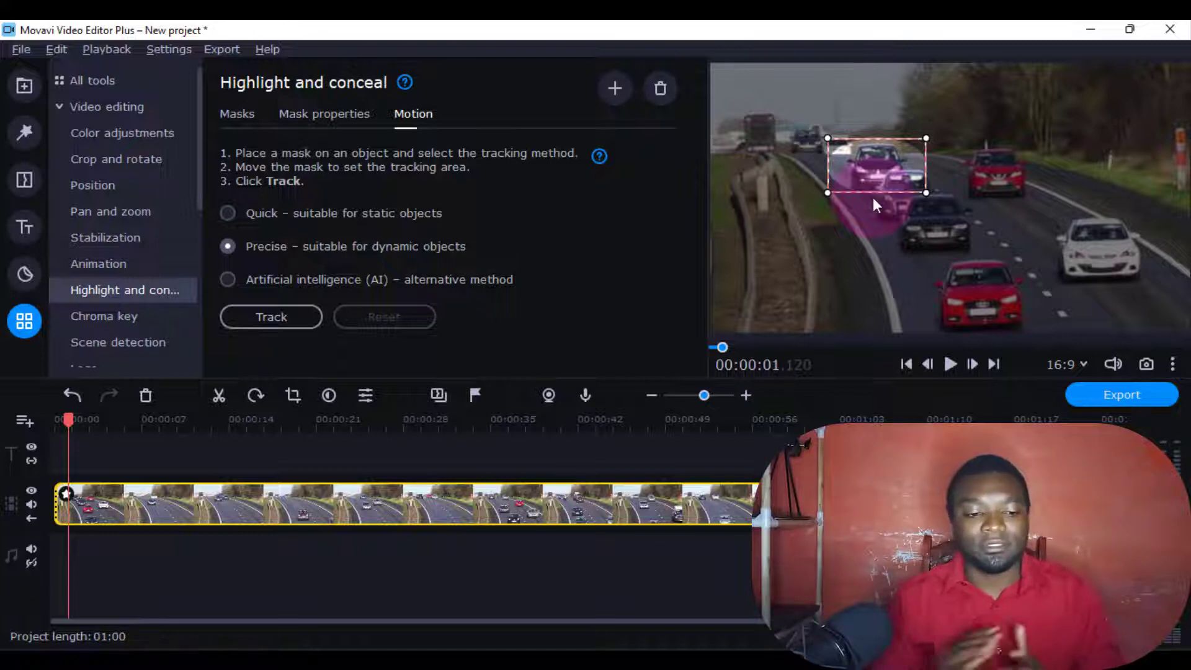
Track the masked car with the Precise – suitable for dynamic objects method.
click(228, 278)
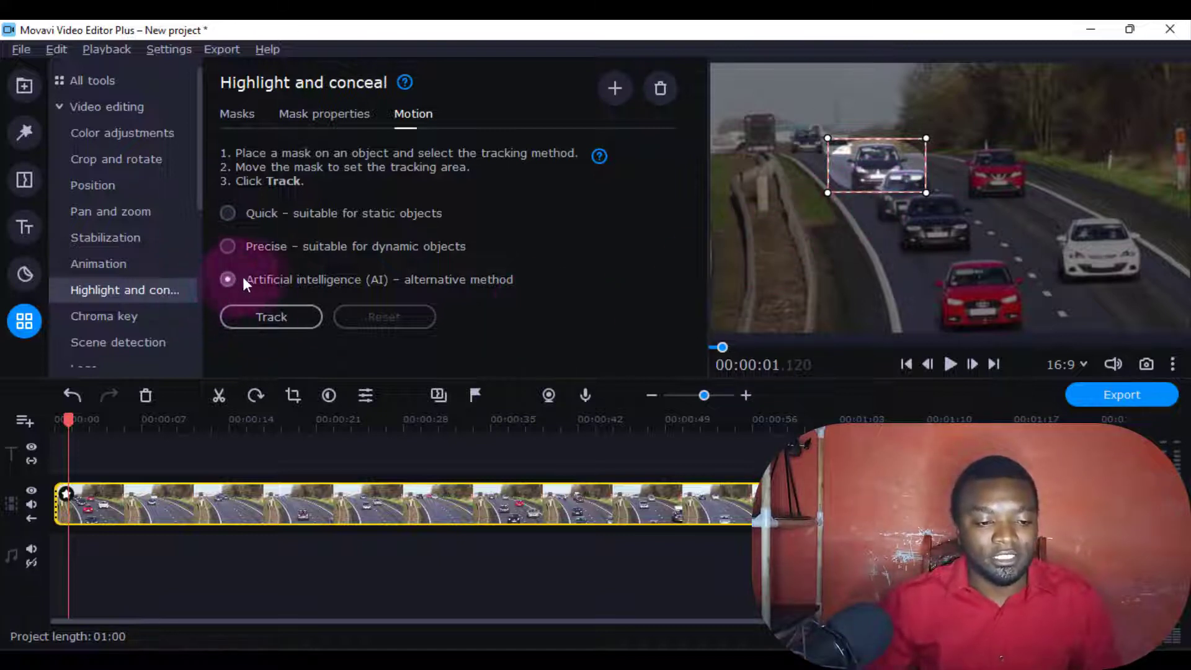
click(231, 245)
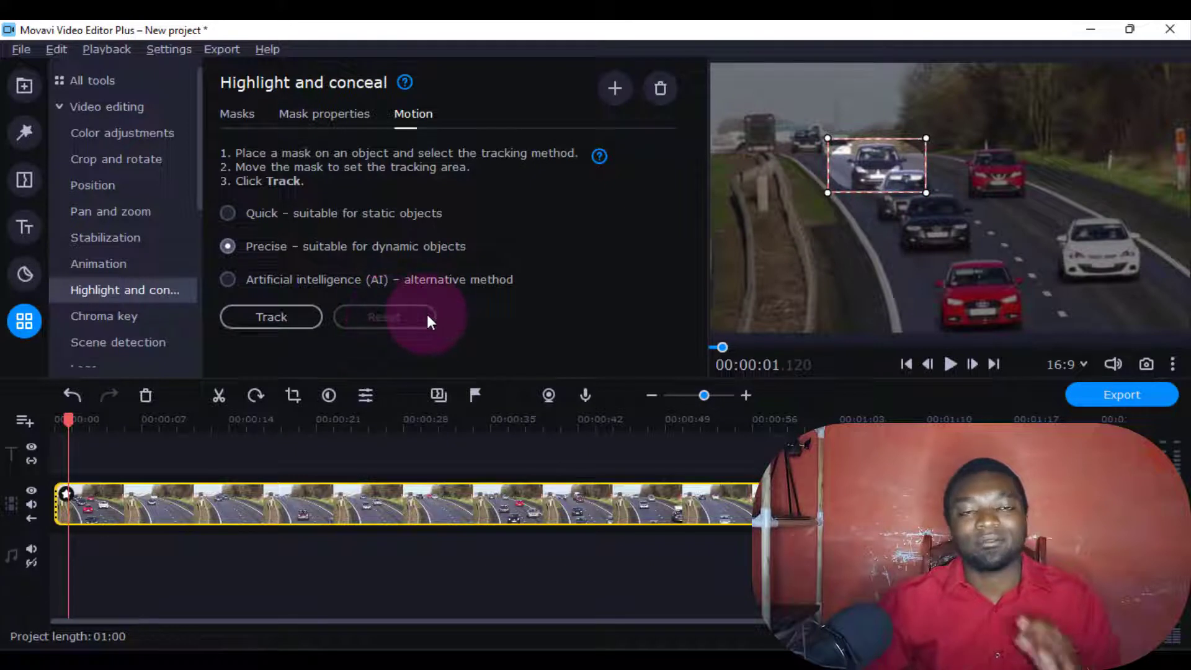
click(289, 324)
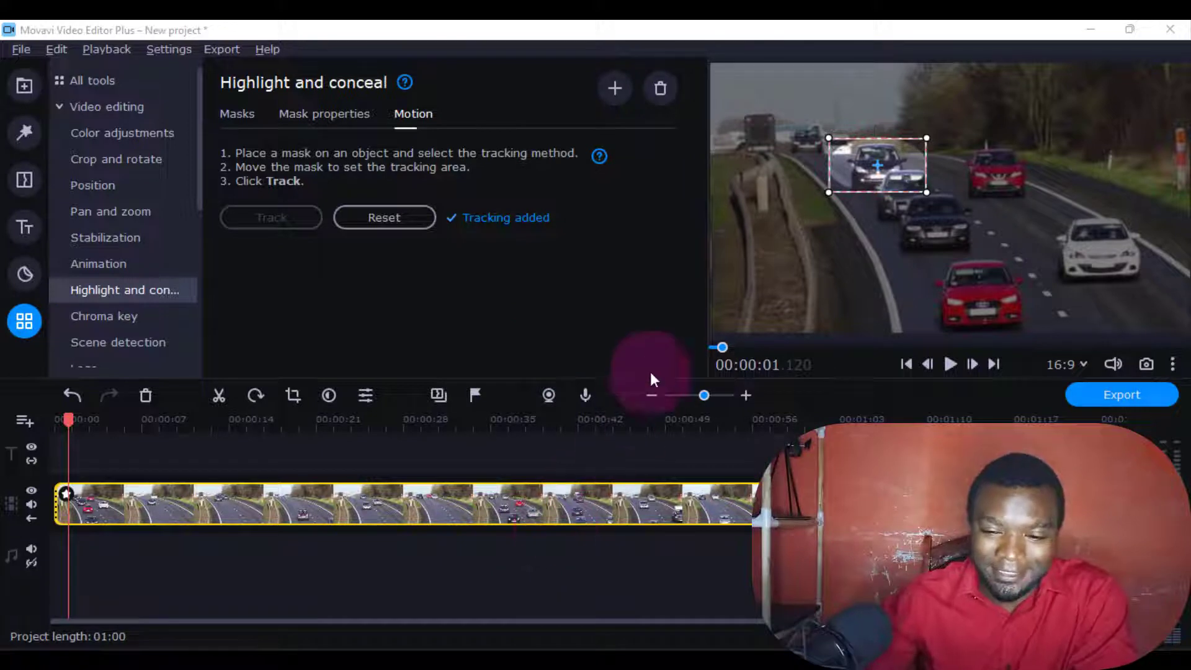
Play the clip from the start to check how the bright ellipse follows the car, and return the playhead to 00:00:00.
click(951, 365)
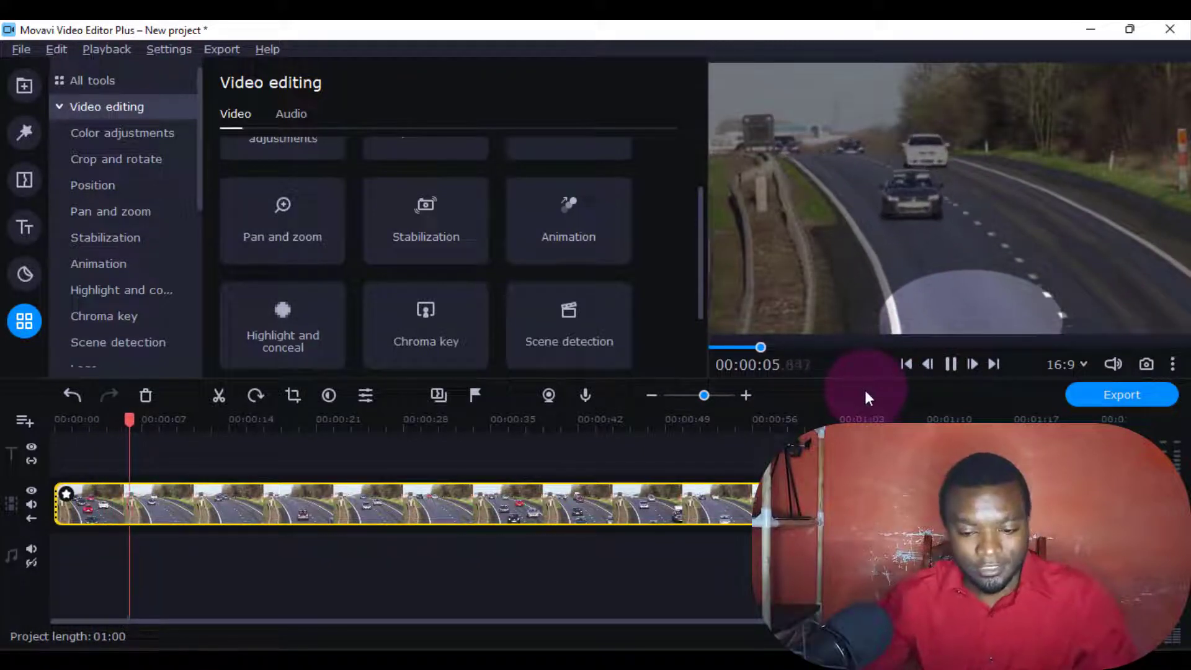
key(space)
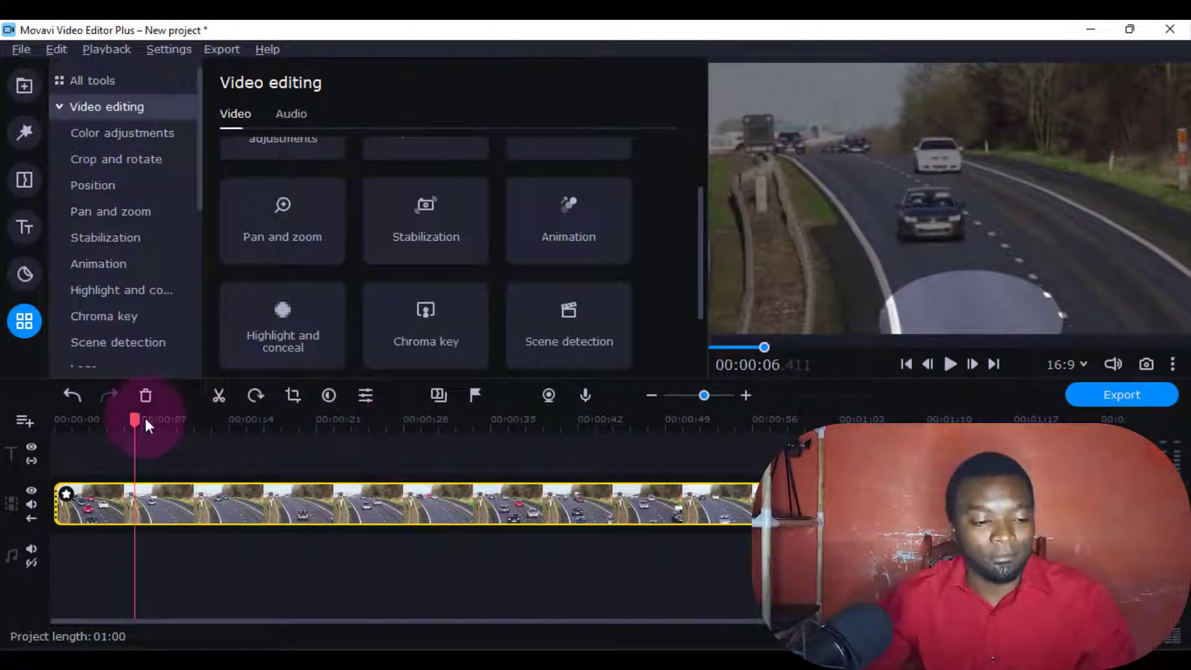
drag(134, 421, 55, 422)
click(950, 365)
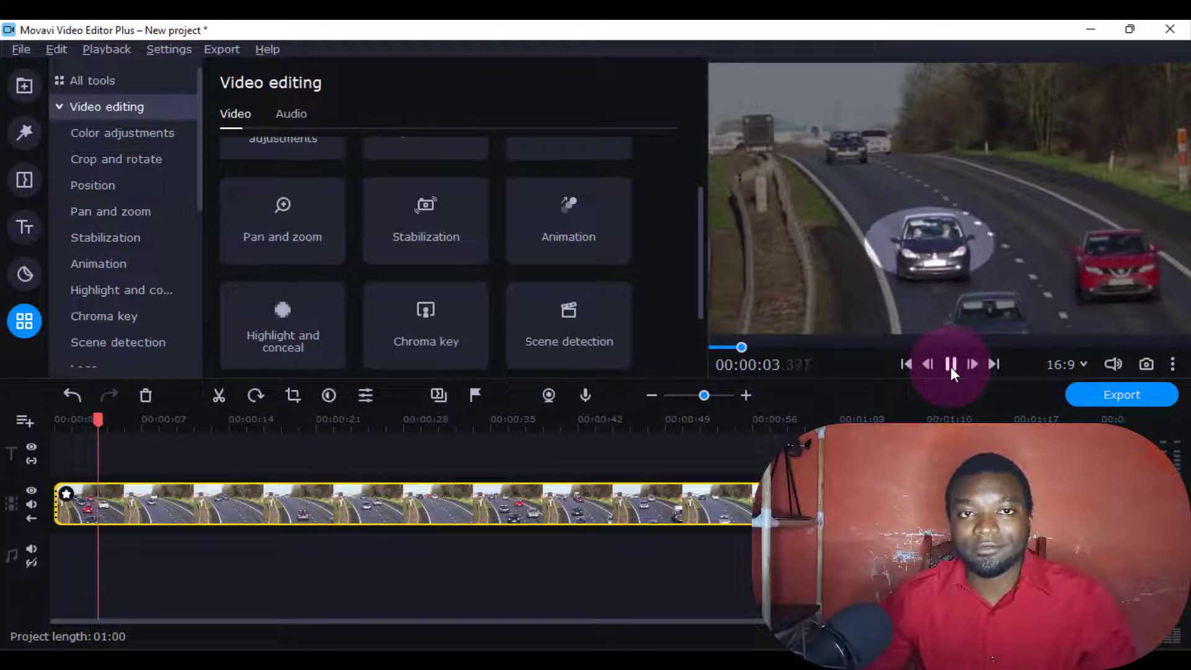
click(950, 365)
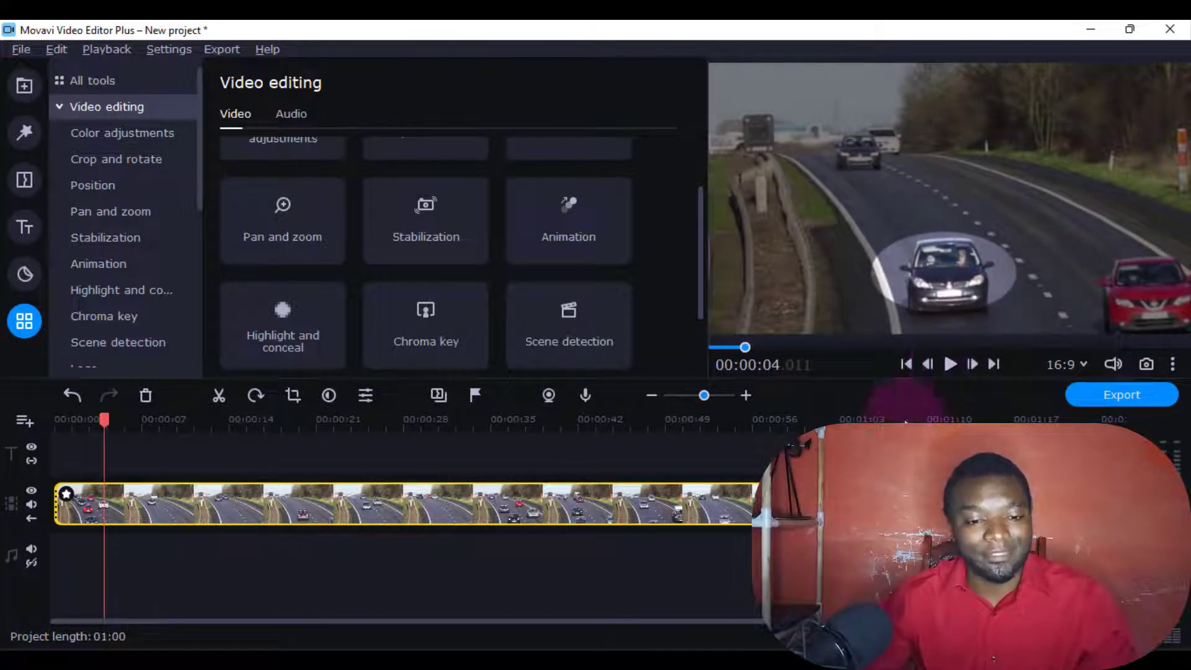
click(390, 514)
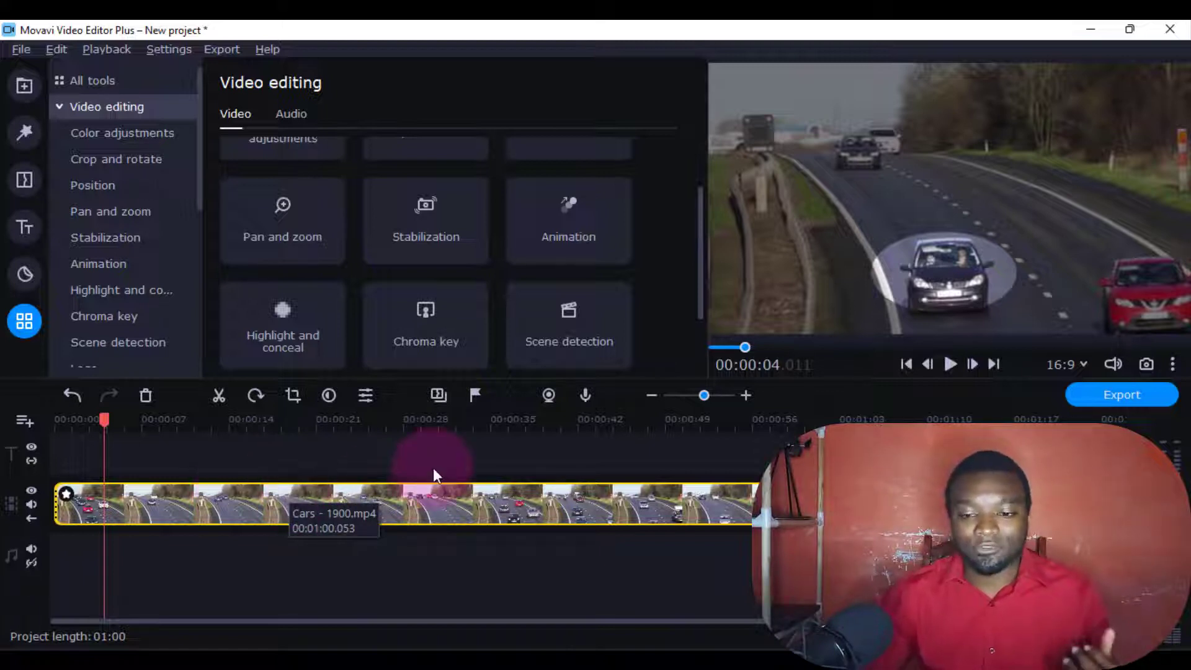
drag(99, 422, 60, 421)
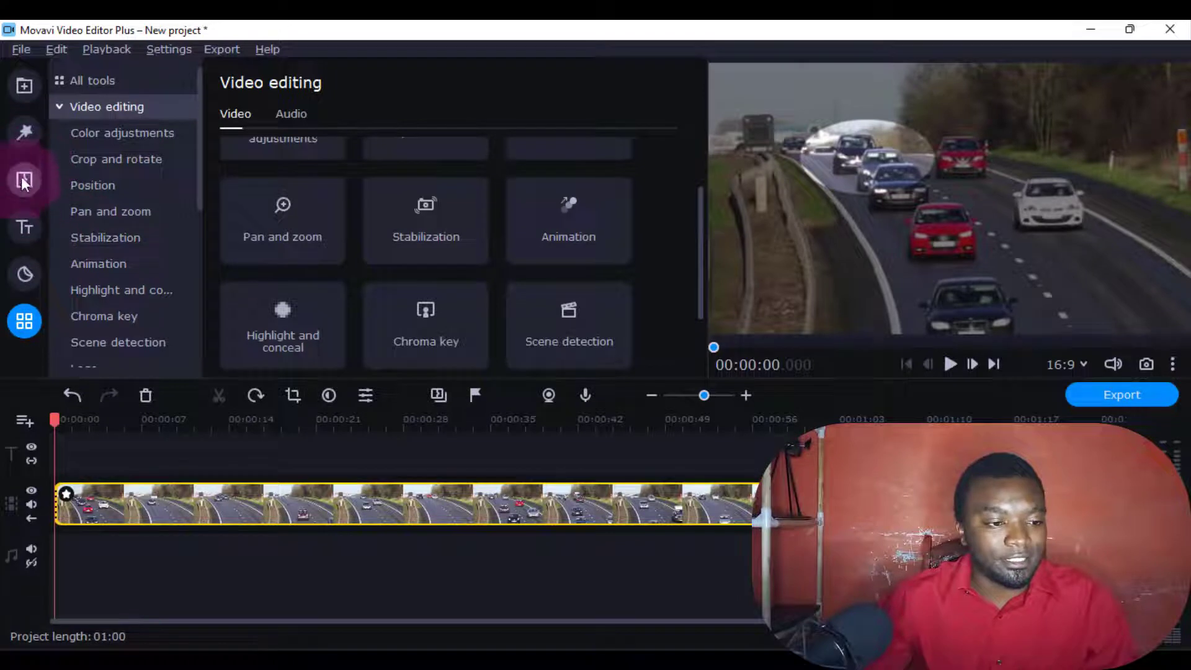
click(30, 131)
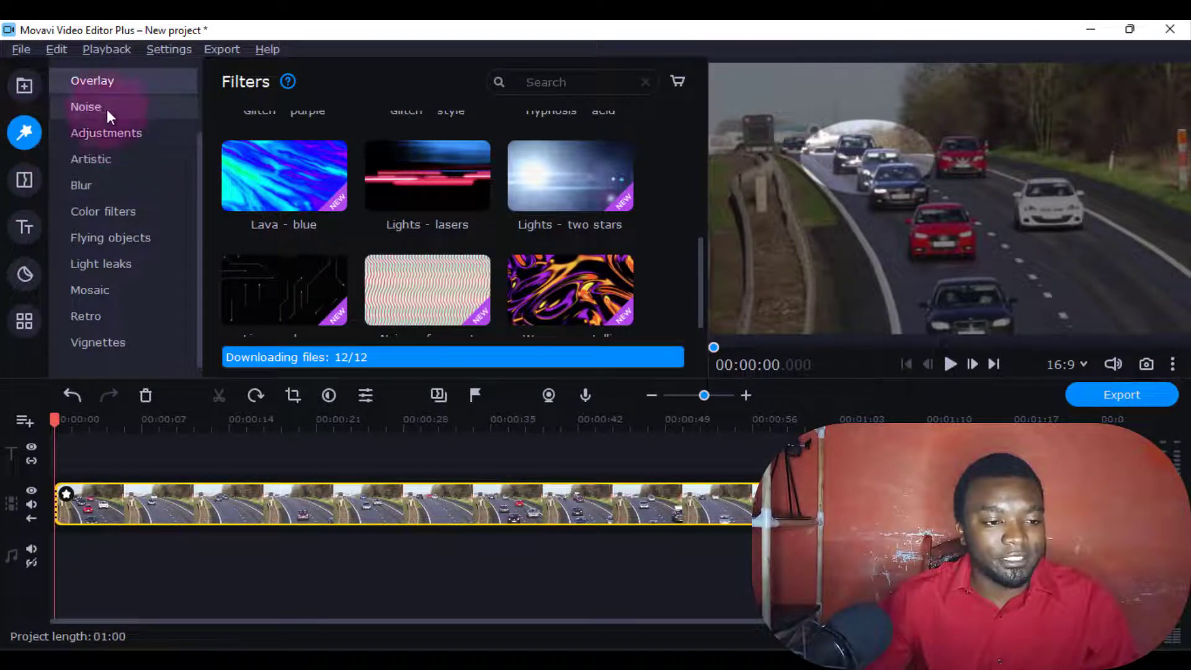
scroll(469, 298, up, 4)
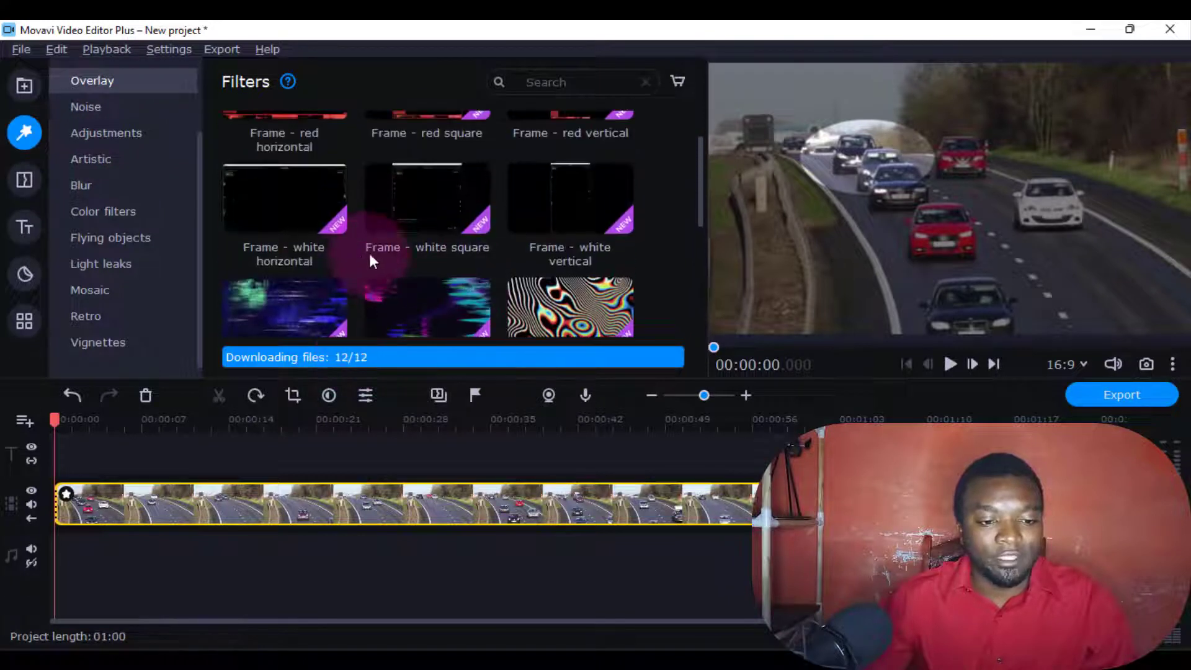
scroll(370, 255, up, 1)
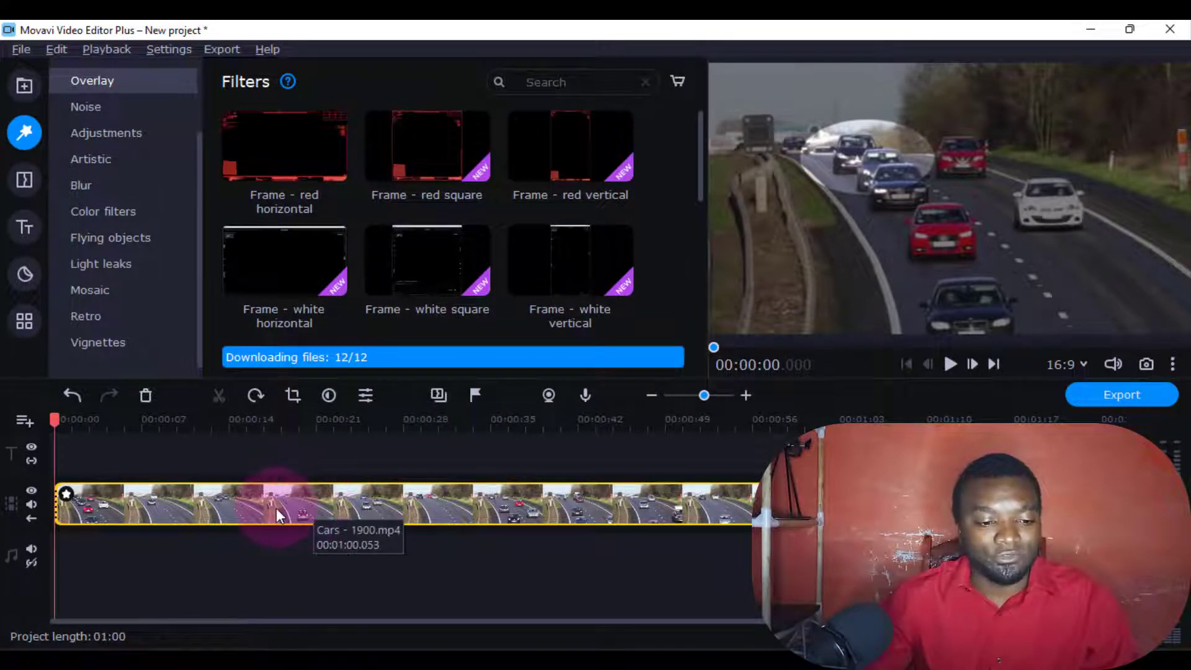
Turn off magnetic mode on the video track and shift the Cars - 1900.mp4 clip to start at about 00:00:32.
click(25, 84)
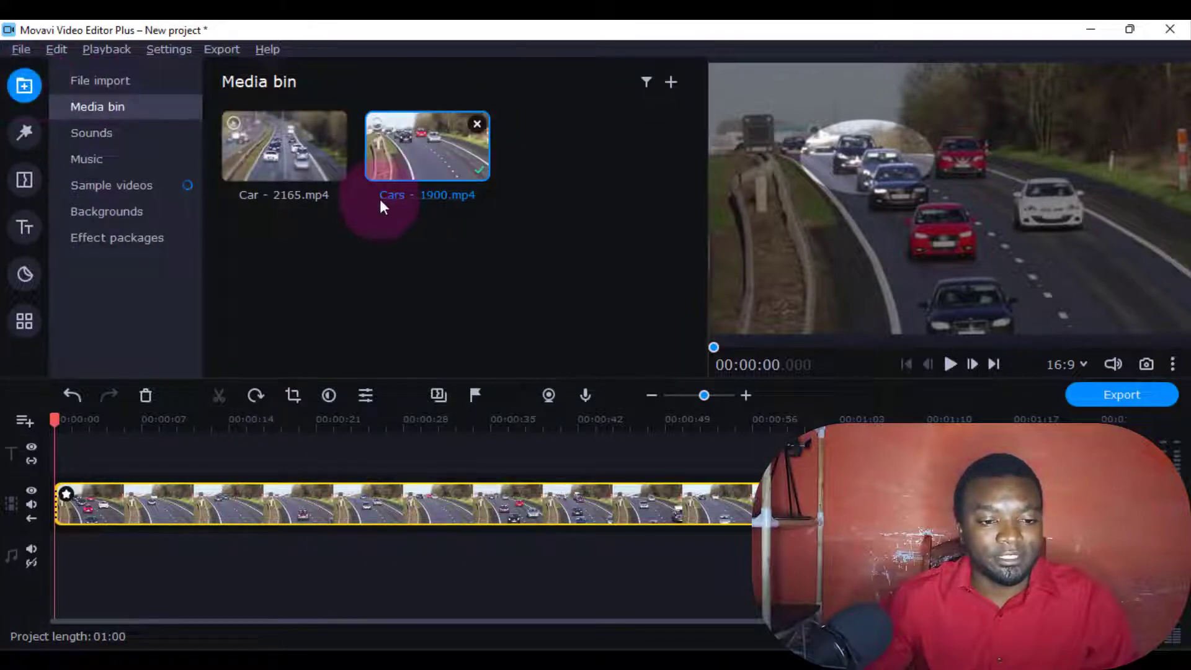
drag(300, 510, 491, 504)
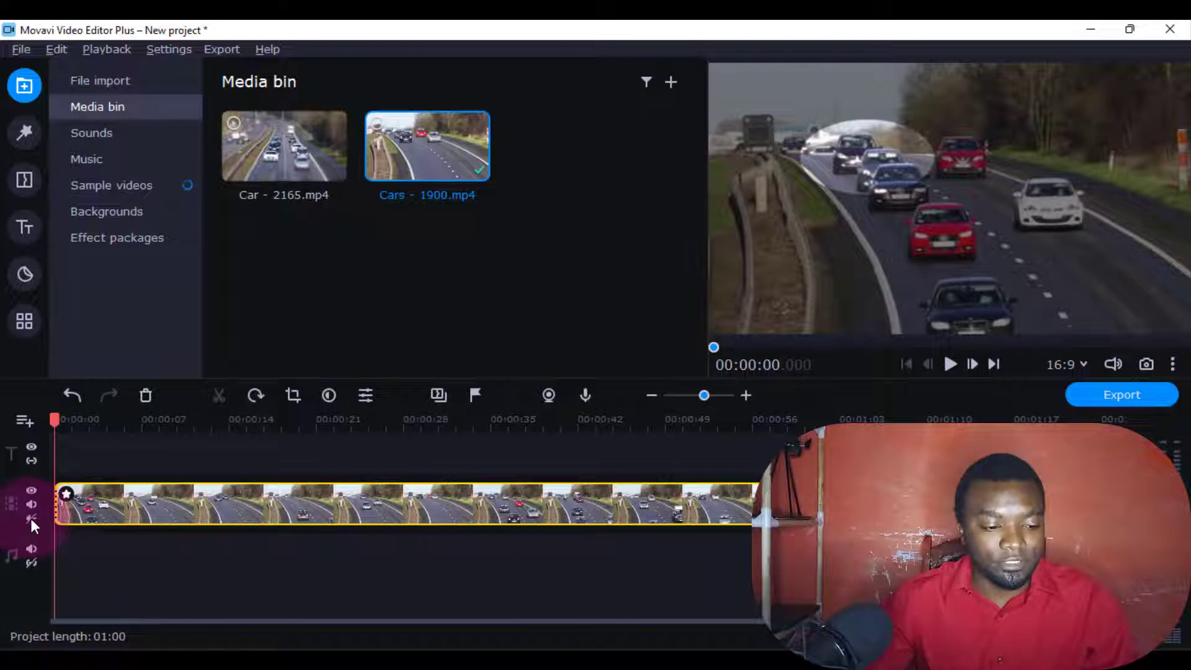
drag(106, 520, 558, 498)
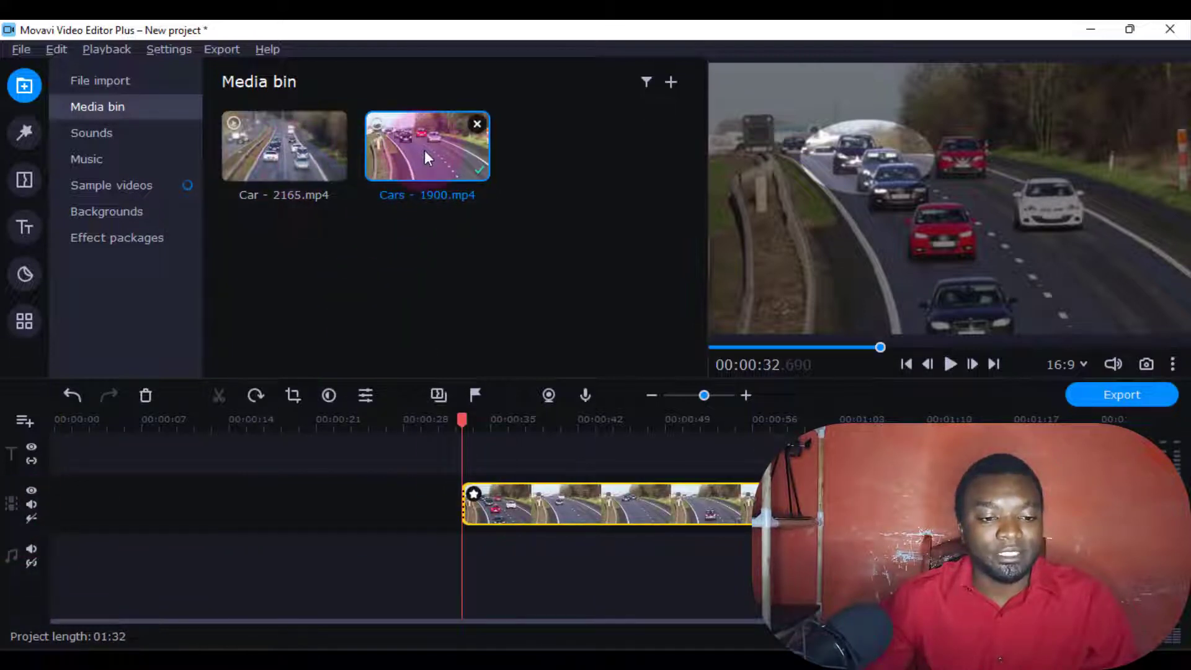
Insert Car - 2165.mp4 from the media bin into the video track and align its start with 00:00:00.
drag(323, 159, 95, 480)
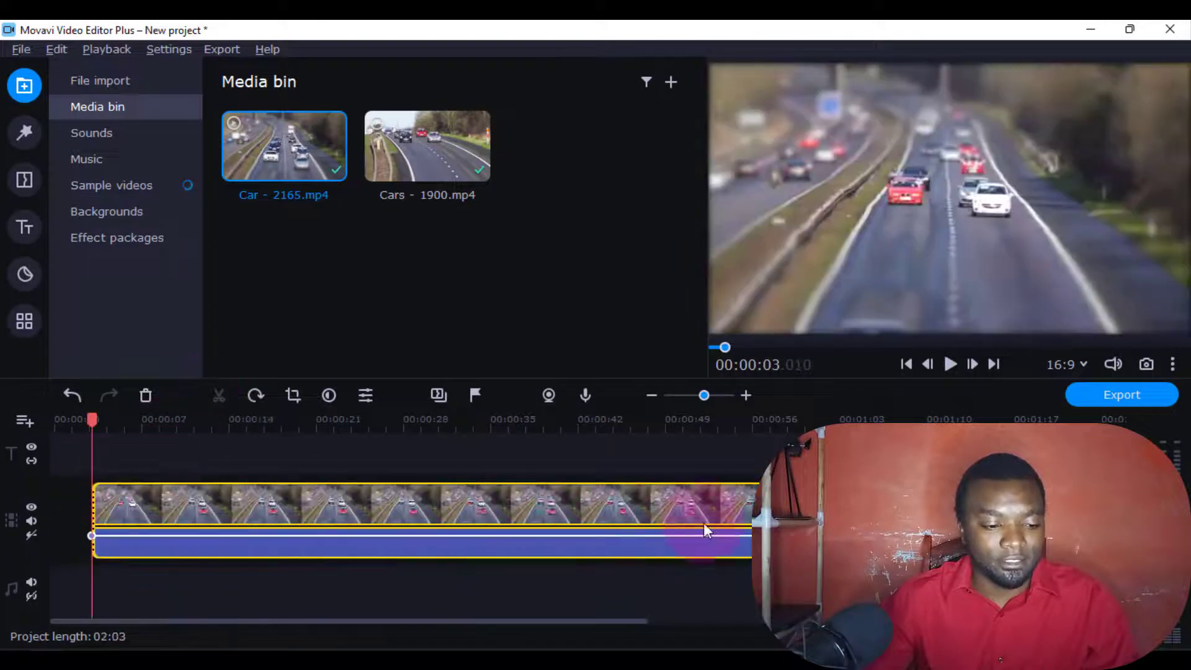
drag(585, 516, 526, 514)
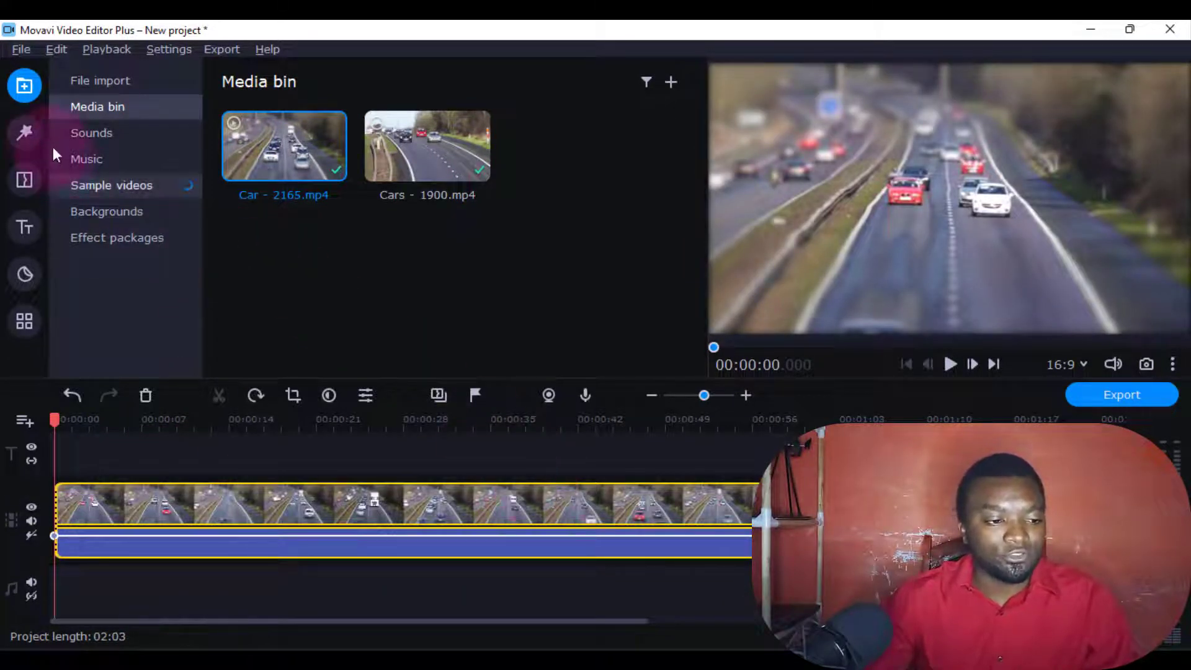
Try the Lights - lasers overlay filter on the Car - 2165.mp4 clip with a short playback, and remove it from the clip's applied effects.
click(35, 133)
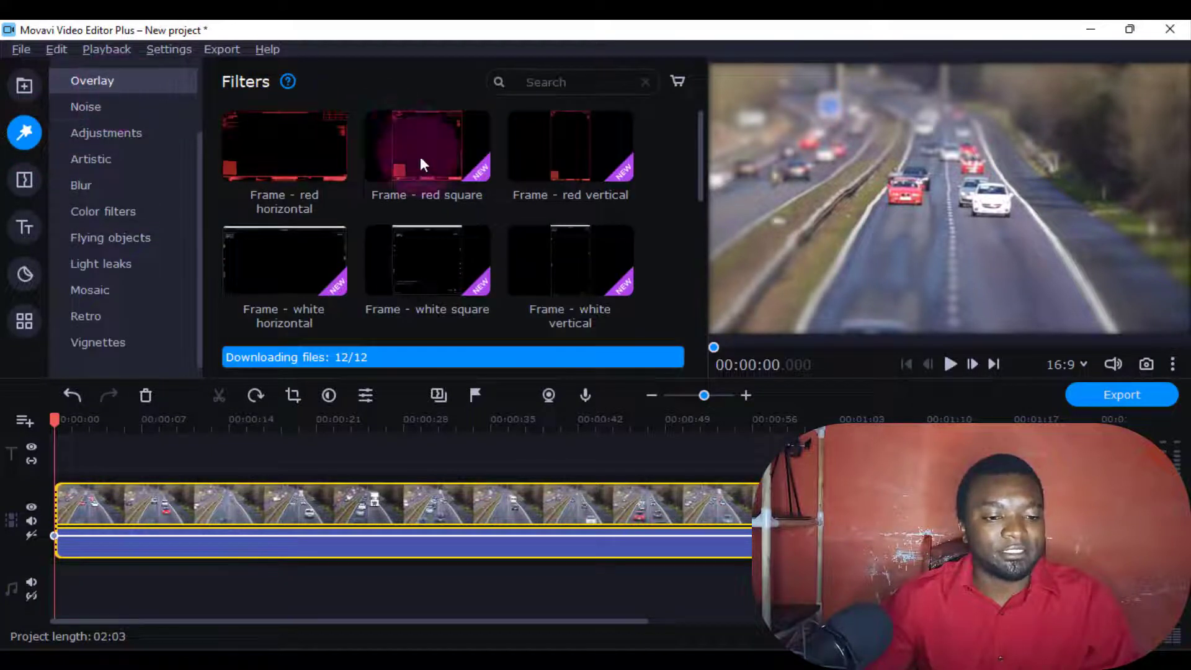
scroll(433, 191, down, 4)
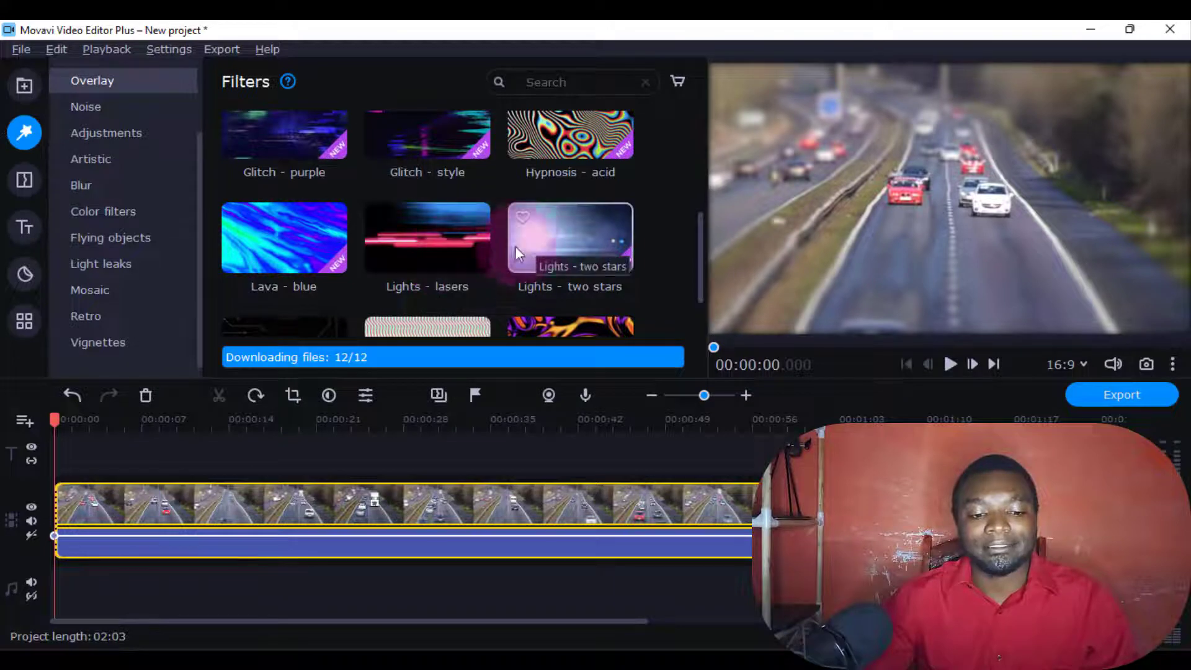
drag(436, 246, 63, 495)
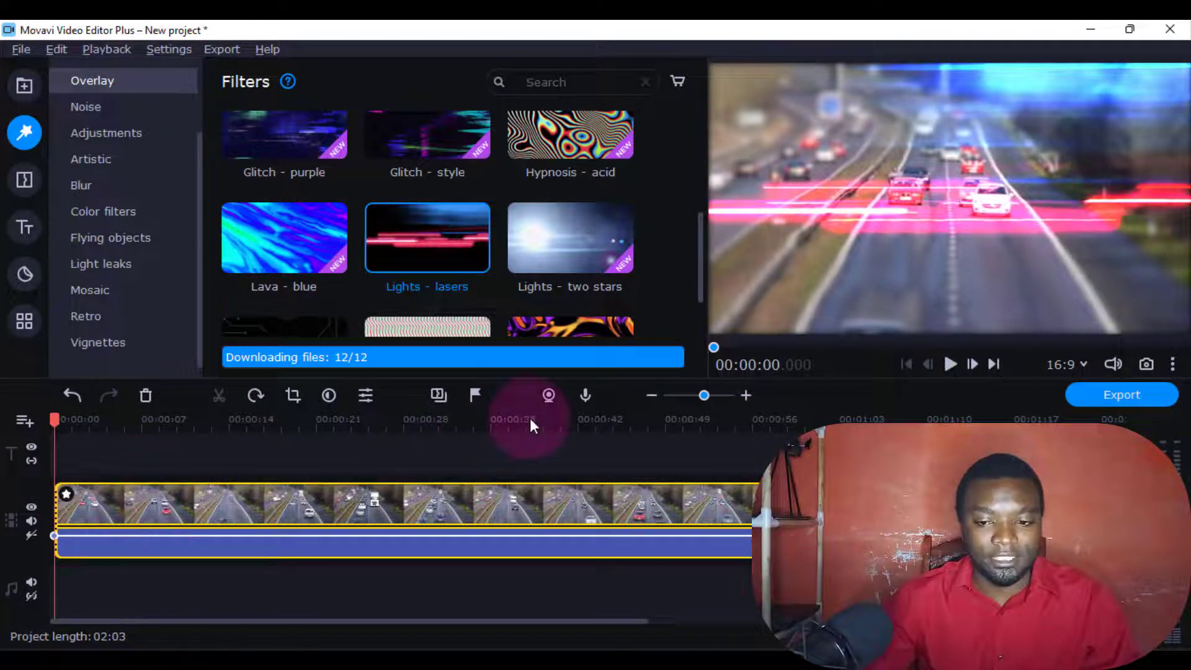
key(space)
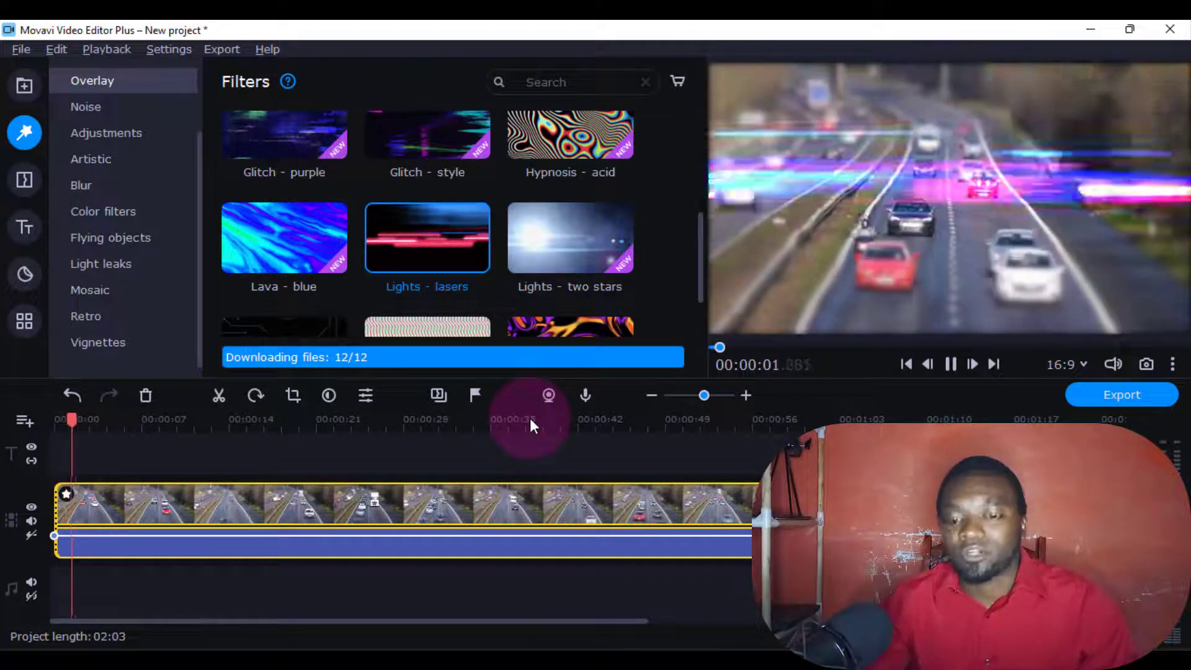
click(870, 286)
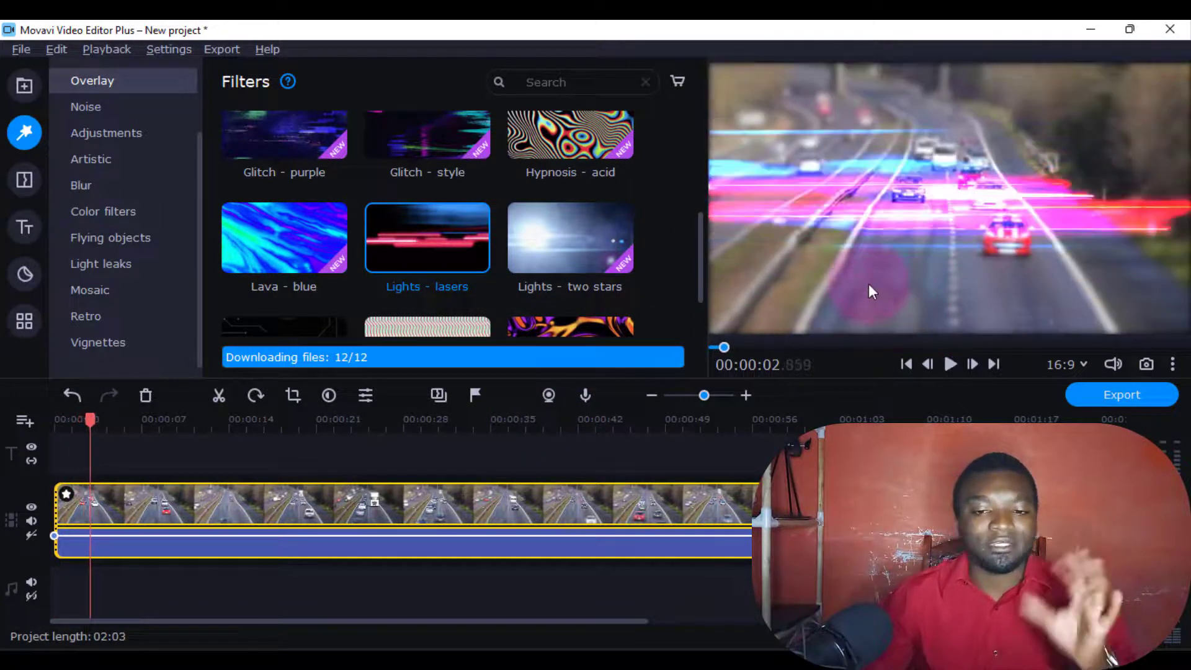
click(65, 496)
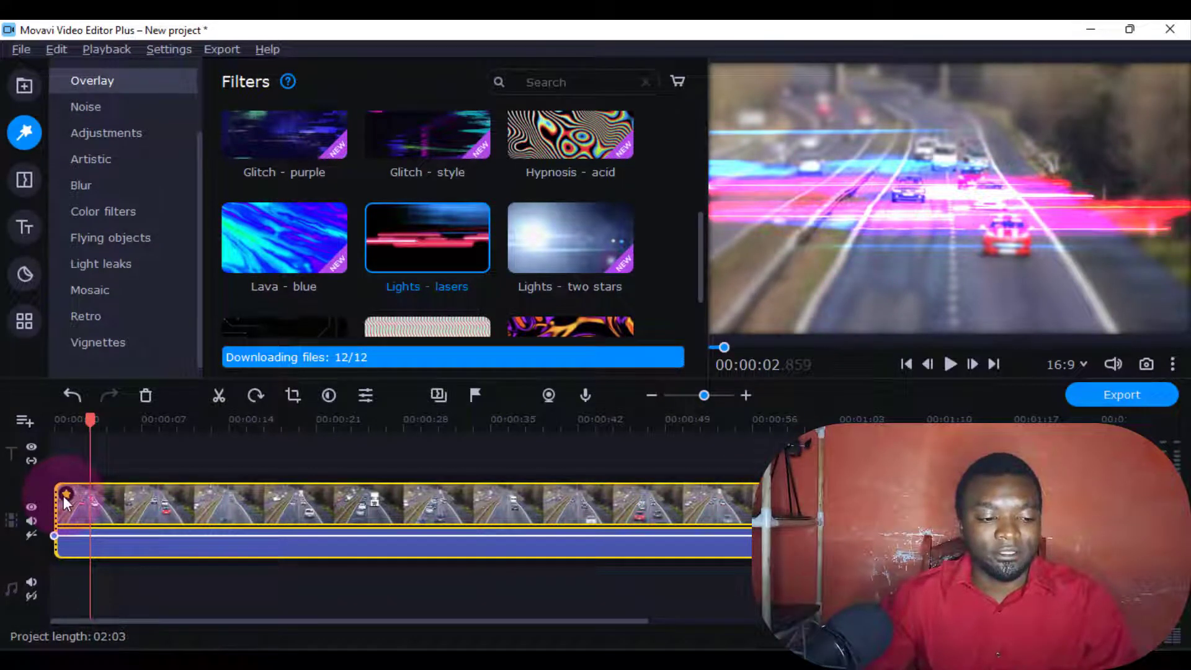
click(659, 156)
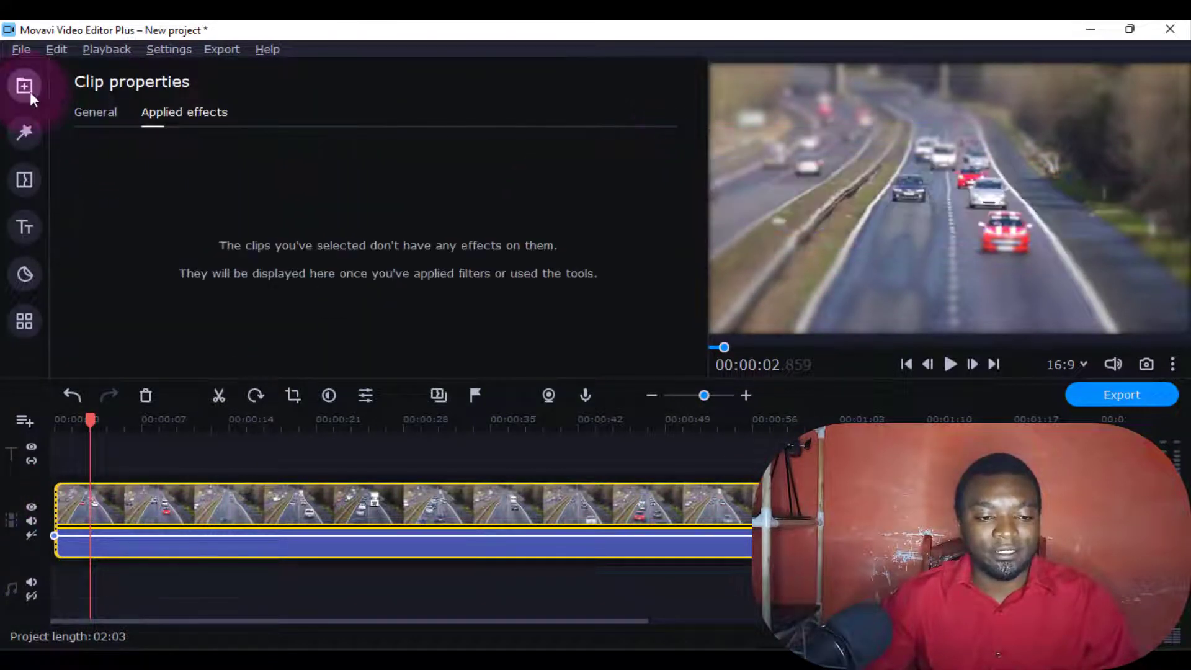
Try the Hypnosis - acid overlay filter on the Car - 2165.mp4 clip with a short playback, and undo it.
click(23, 132)
scroll(471, 261, up, 3)
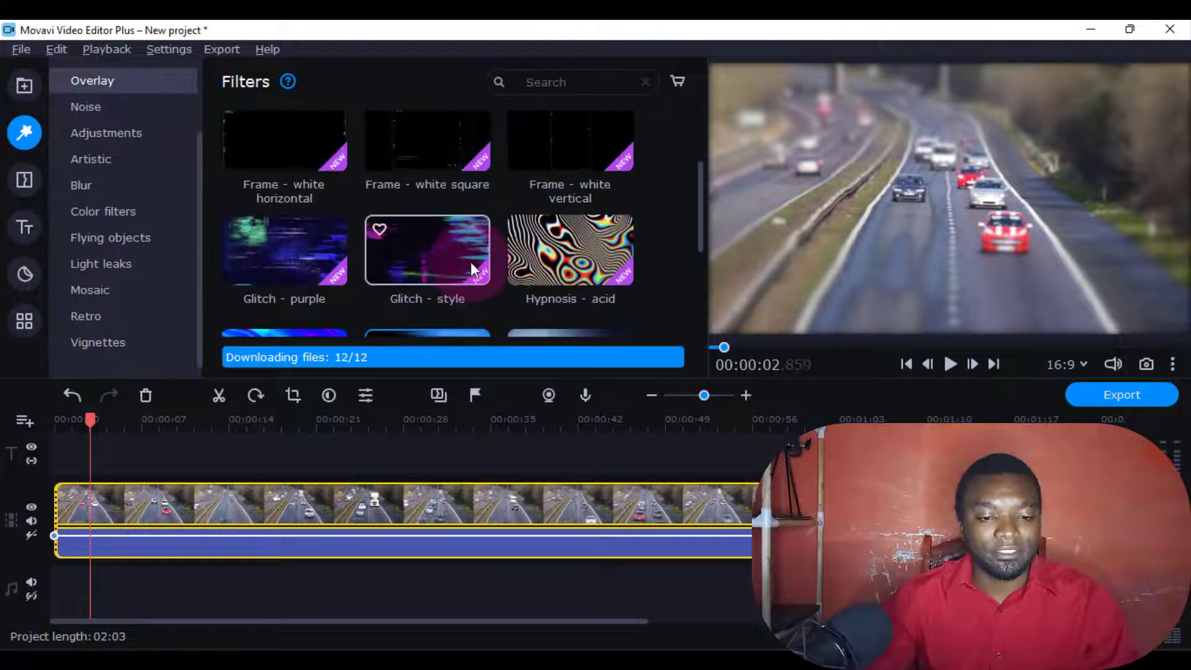
drag(561, 282, 108, 496)
key(space)
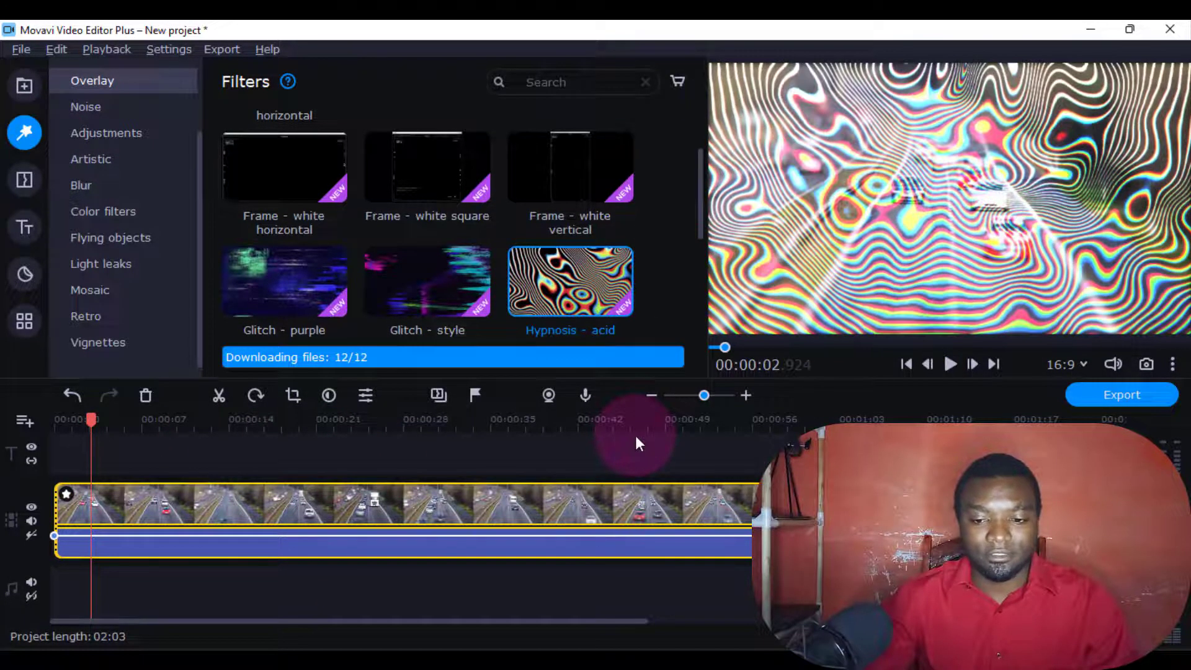
click(950, 365)
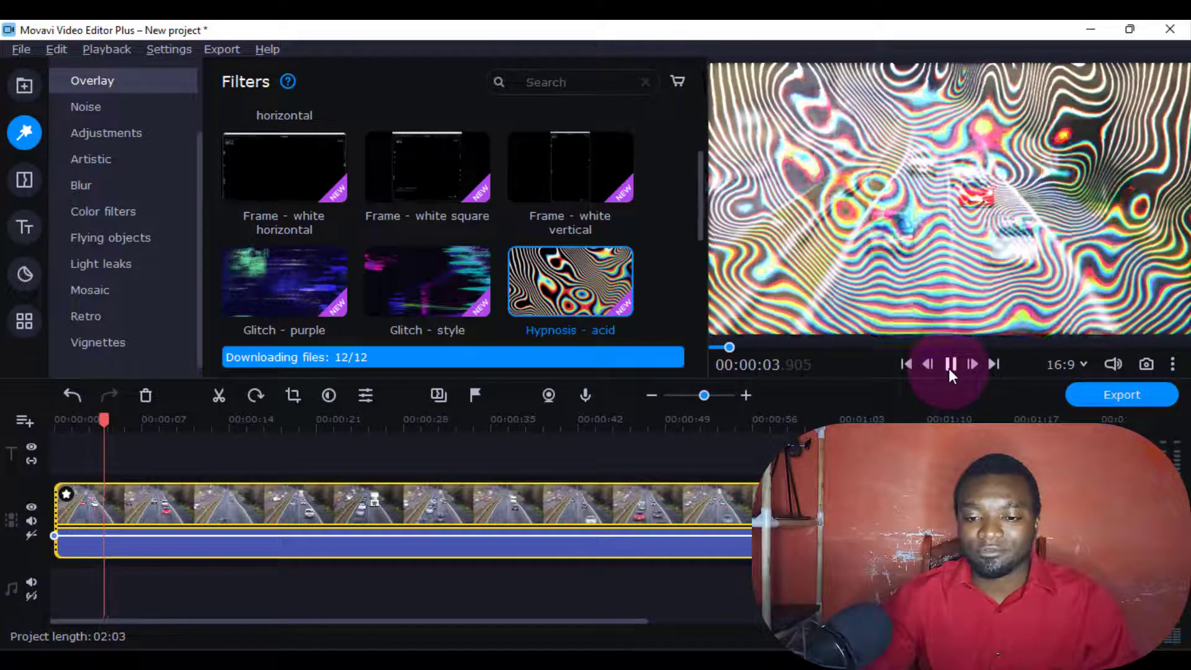
click(951, 366)
click(128, 500)
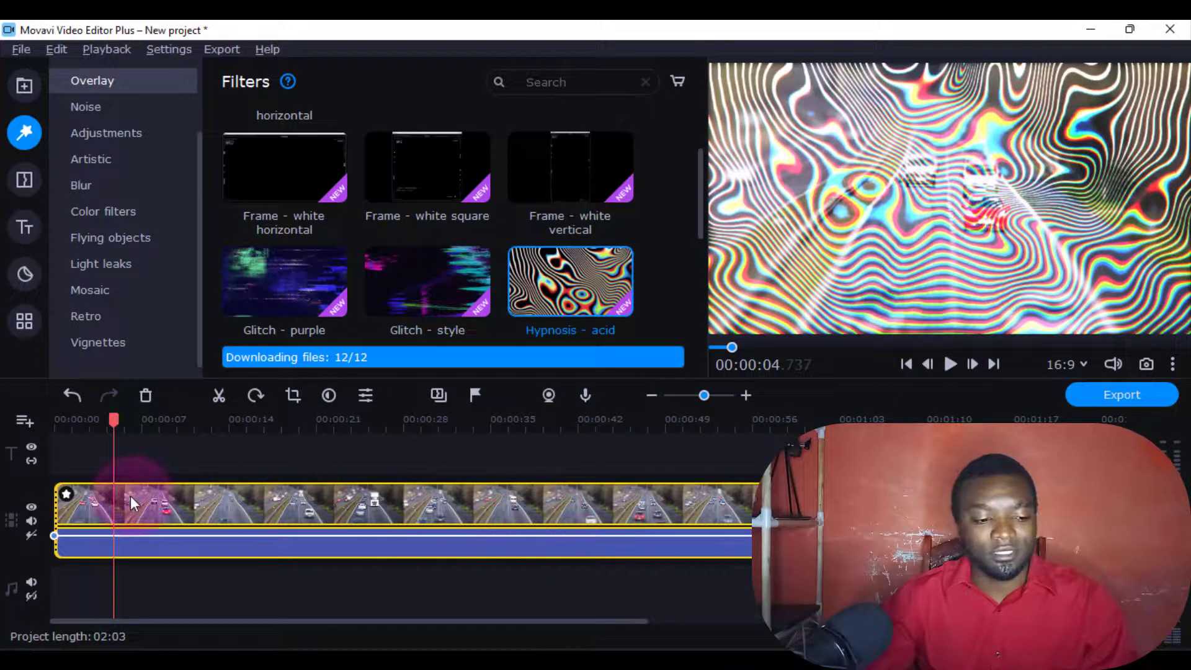
key(ctrl+z)
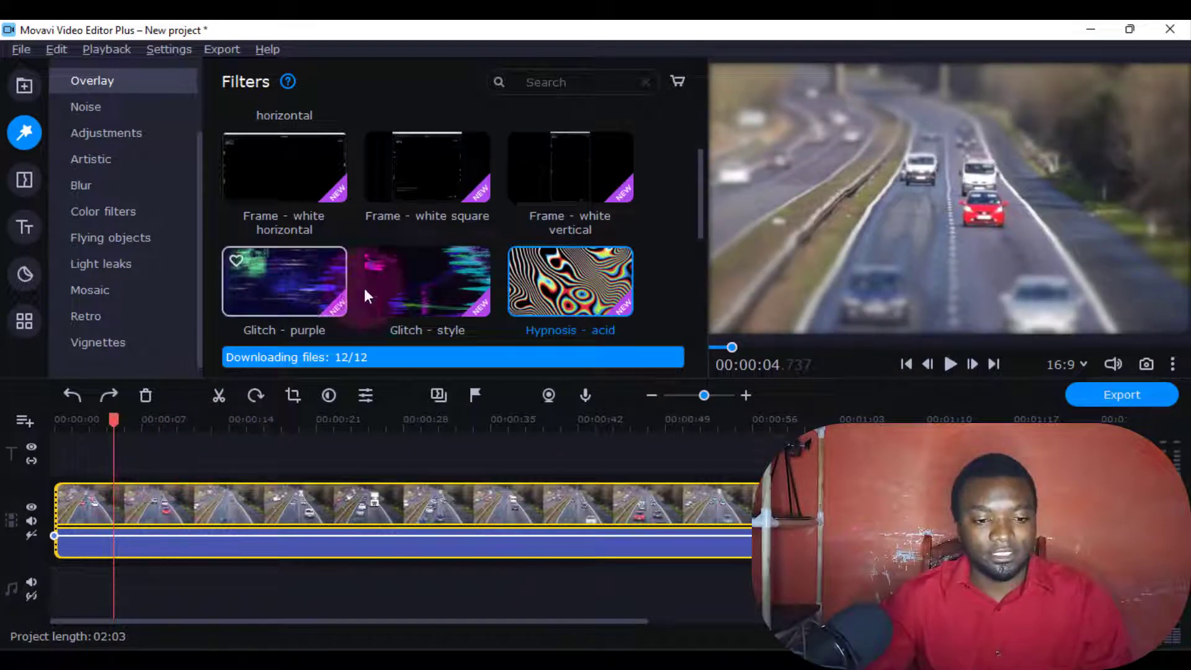
Try the dark circuit-line overlay filter on the Car - 2165.mp4 clip with a short playback, and undo it.
scroll(453, 284, down, 2)
scroll(451, 280, down, 2)
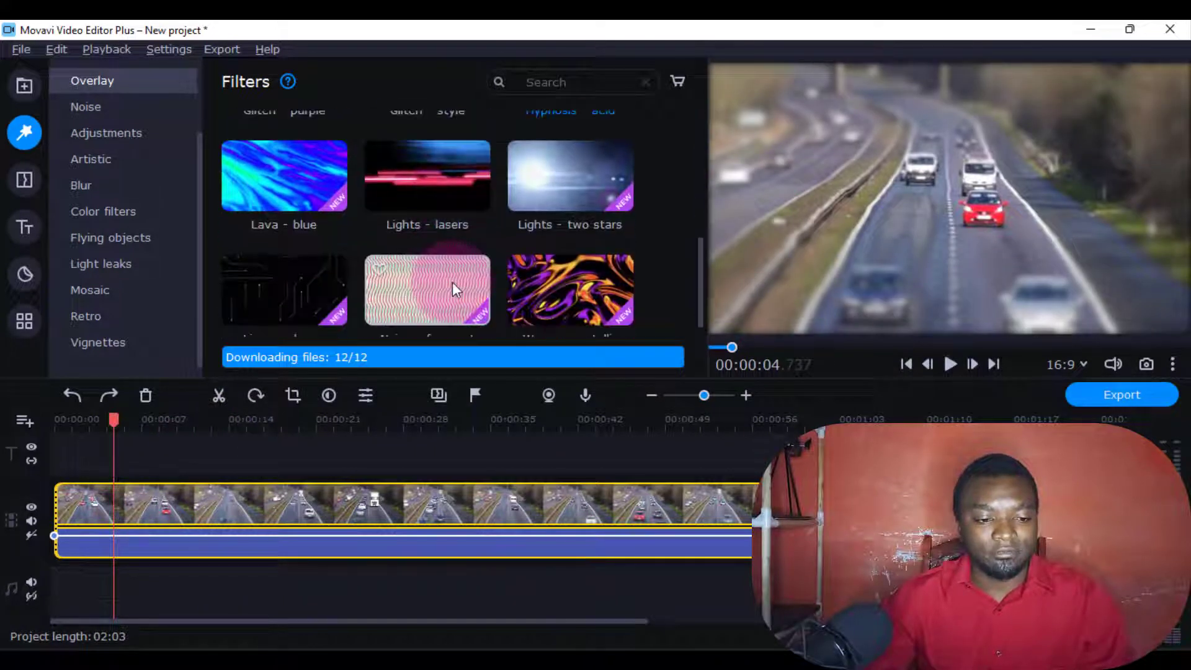
drag(315, 291, 236, 500)
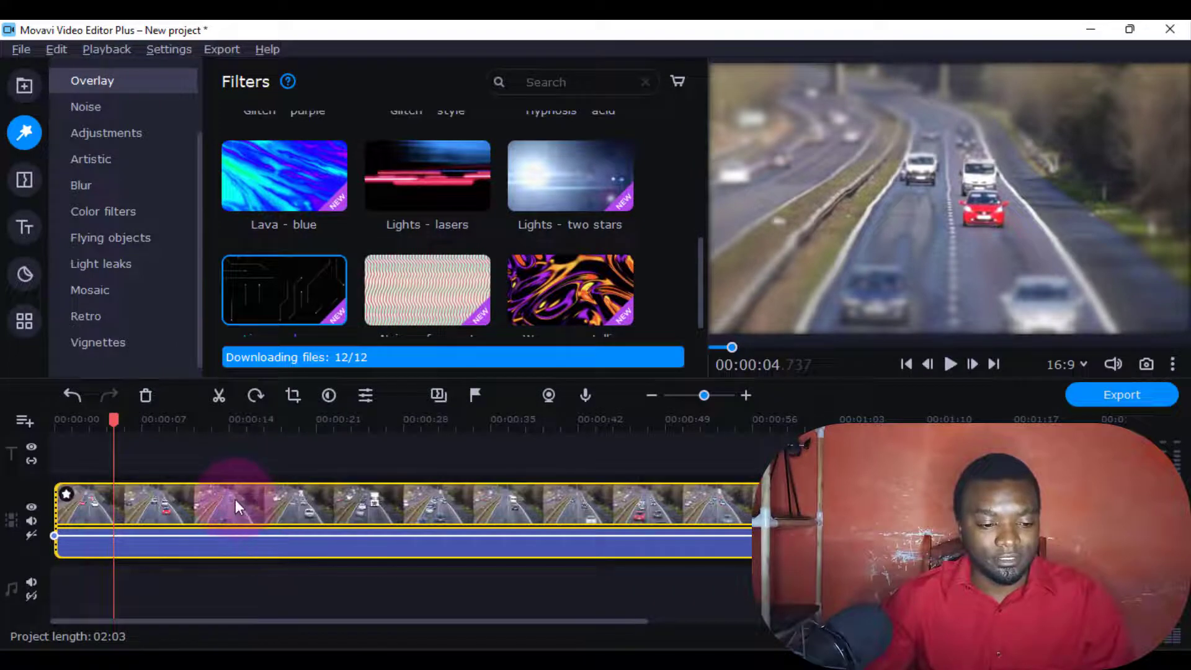
key(space)
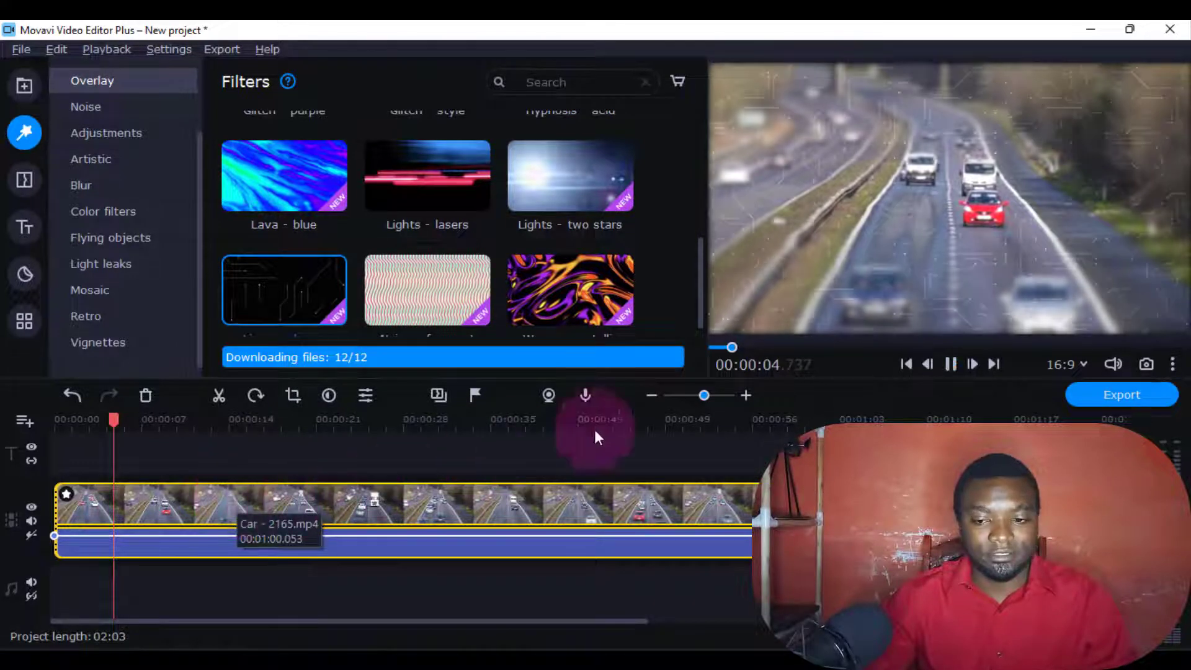
click(950, 364)
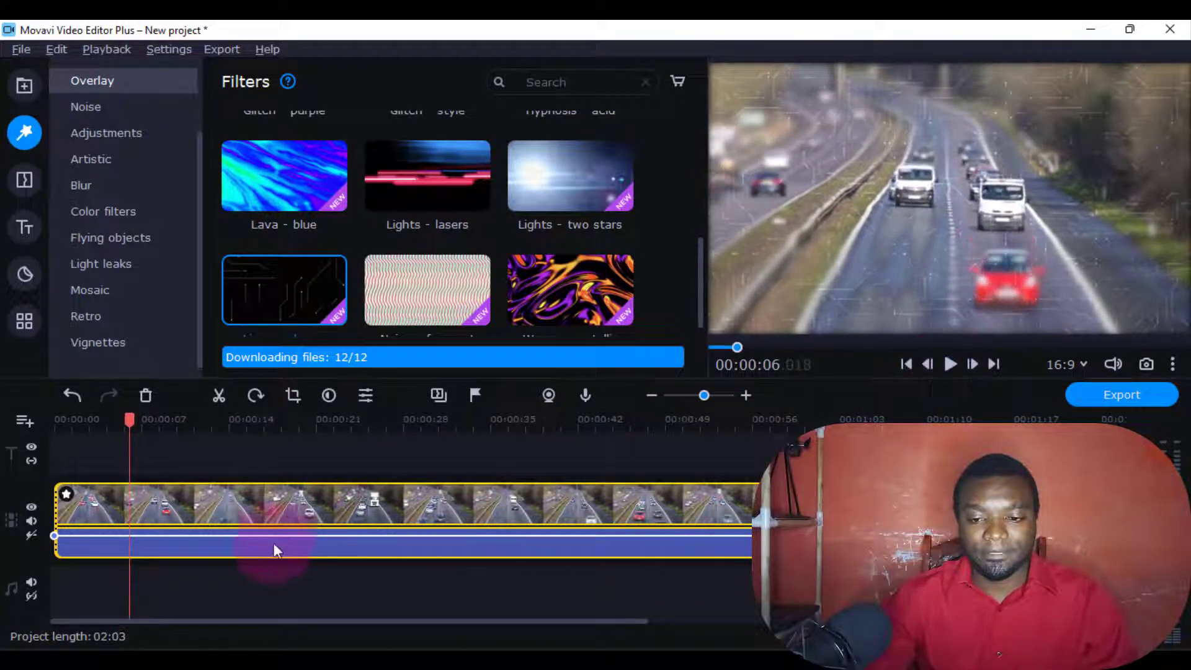
key(ctrl+z)
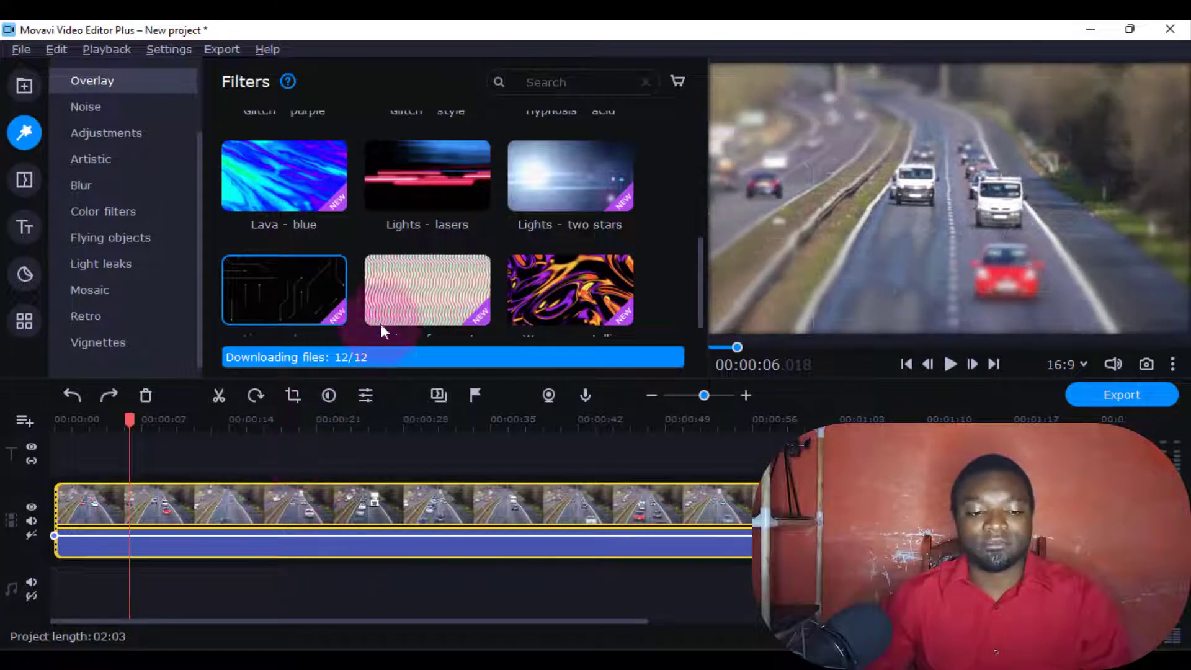
Try the Frame - red vertical overlay filter on the Car - 2165.mp4 clip with a short playback, and undo it.
scroll(397, 280, up, 5)
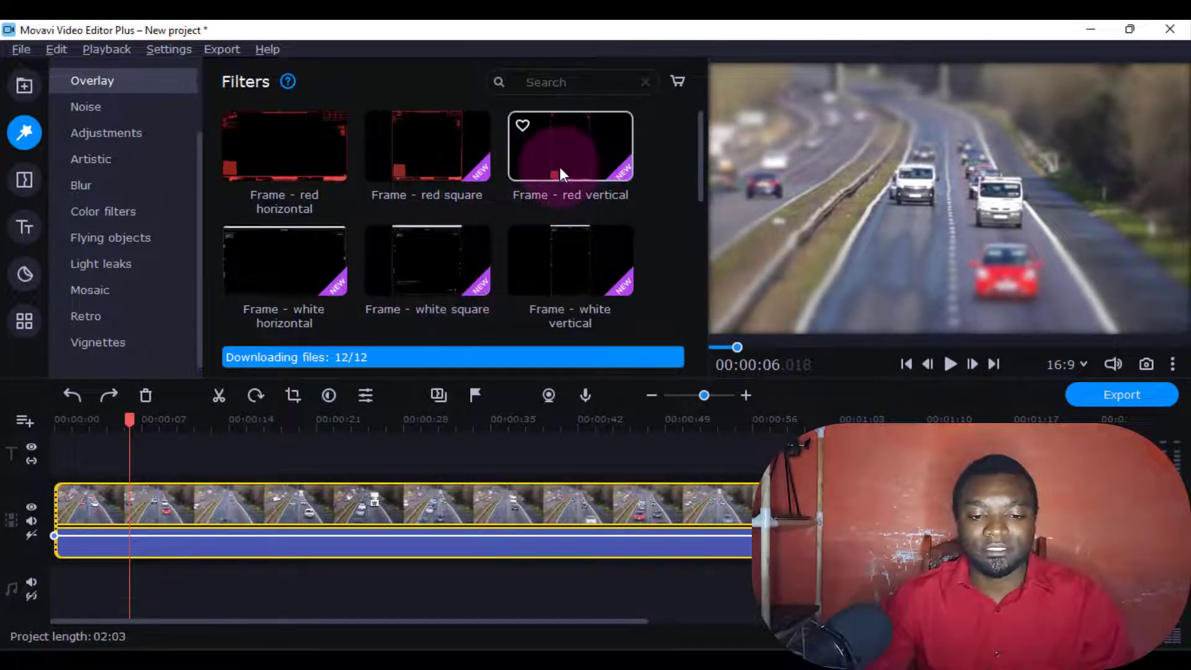
drag(569, 156, 99, 488)
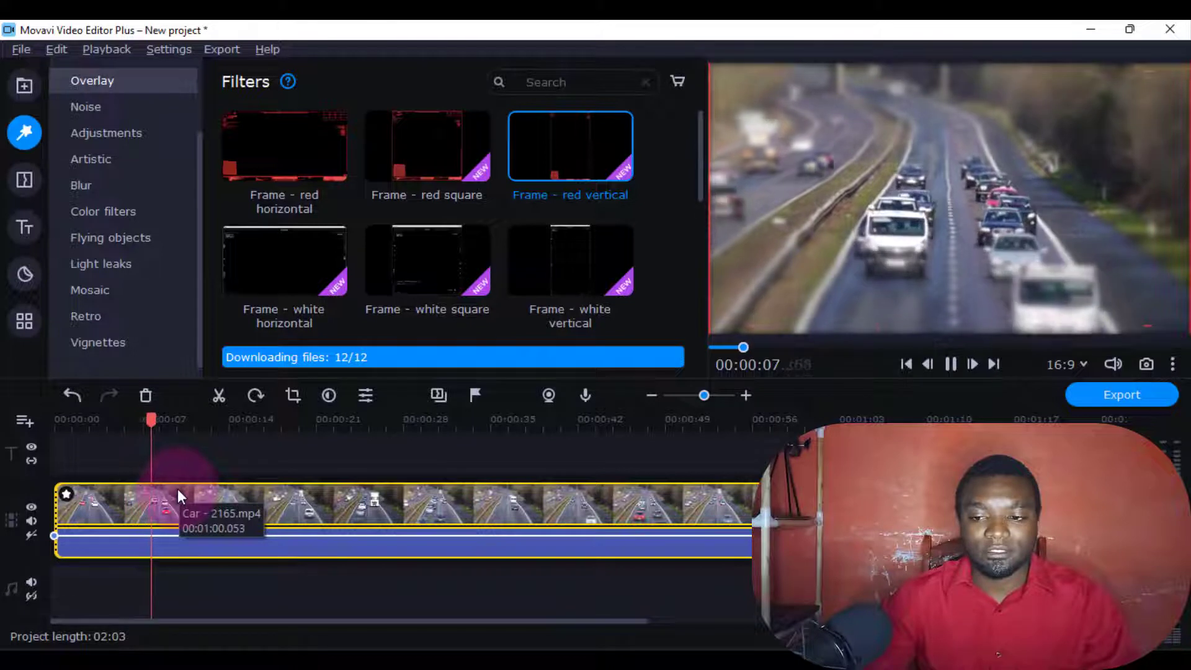
click(205, 563)
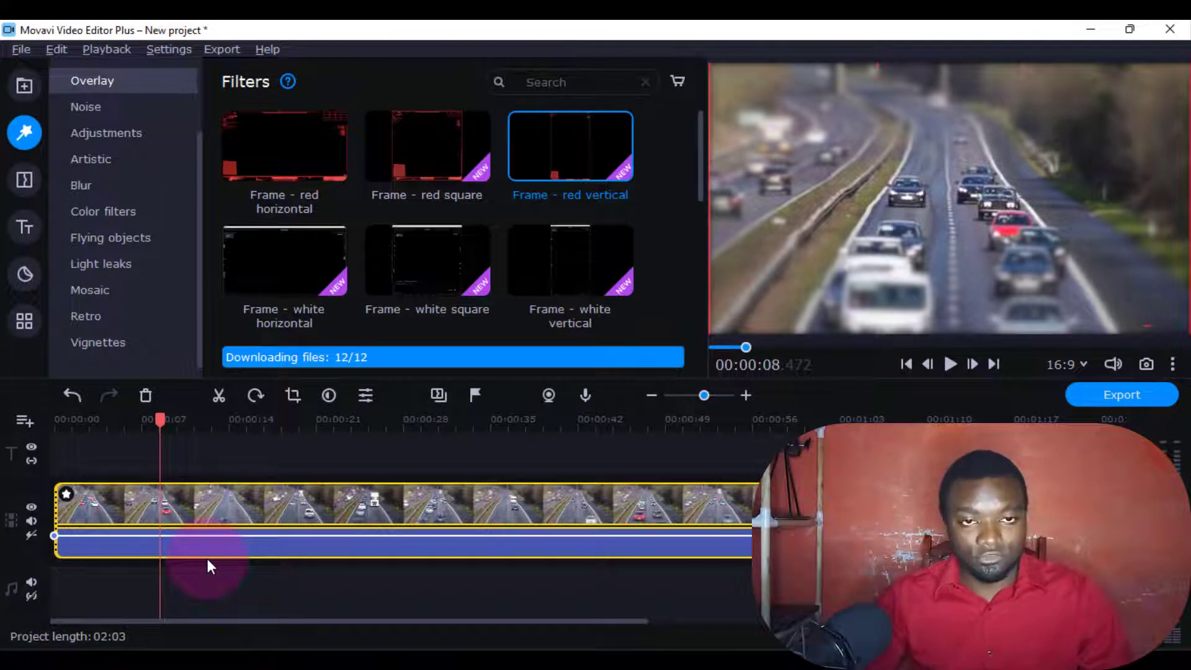
key(ctrl+z)
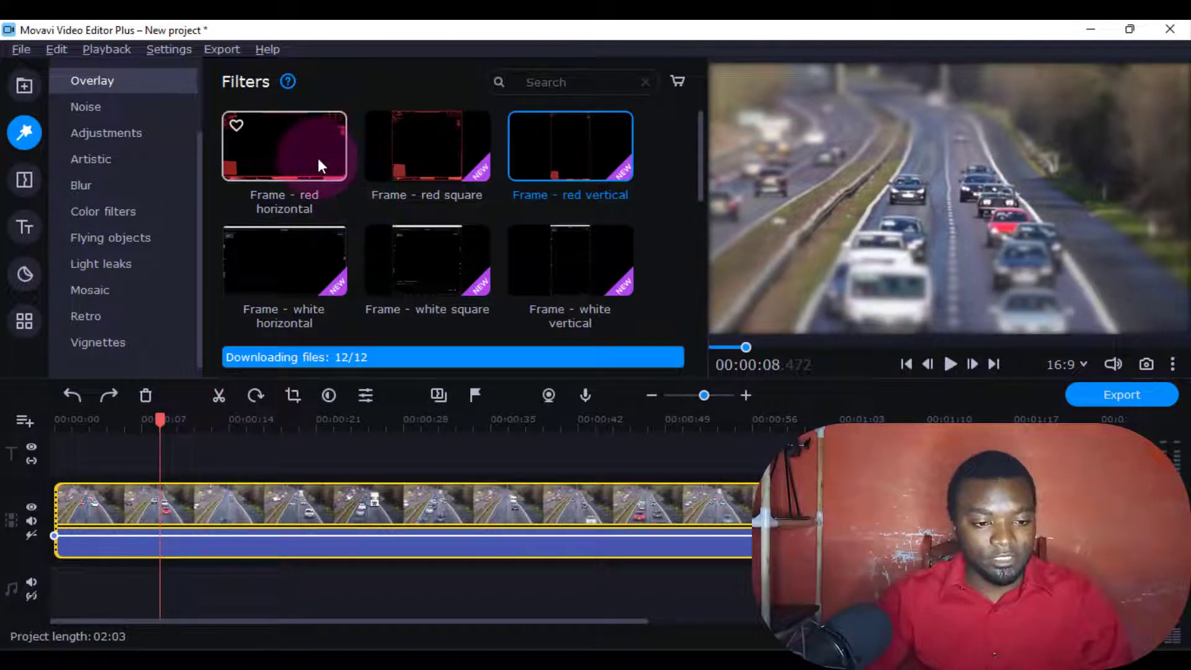
Apply the Frame - red horizontal overlay filter to the Car - 2165.mp4 clip and preview it until about 00:00:11.
scroll(317, 163, down, 2)
scroll(317, 163, up, 2)
mouse_move(317, 163)
mouse_down()
mouse_move(242, 406)
mouse_move(179, 494)
mouse_up()
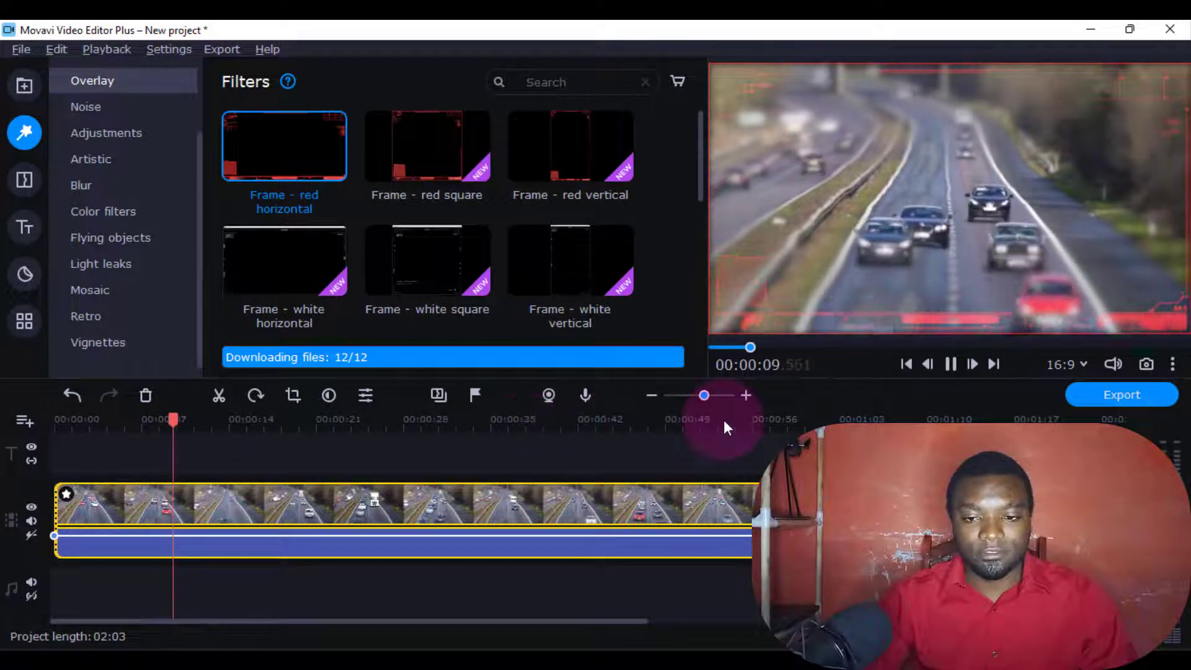
key(space)
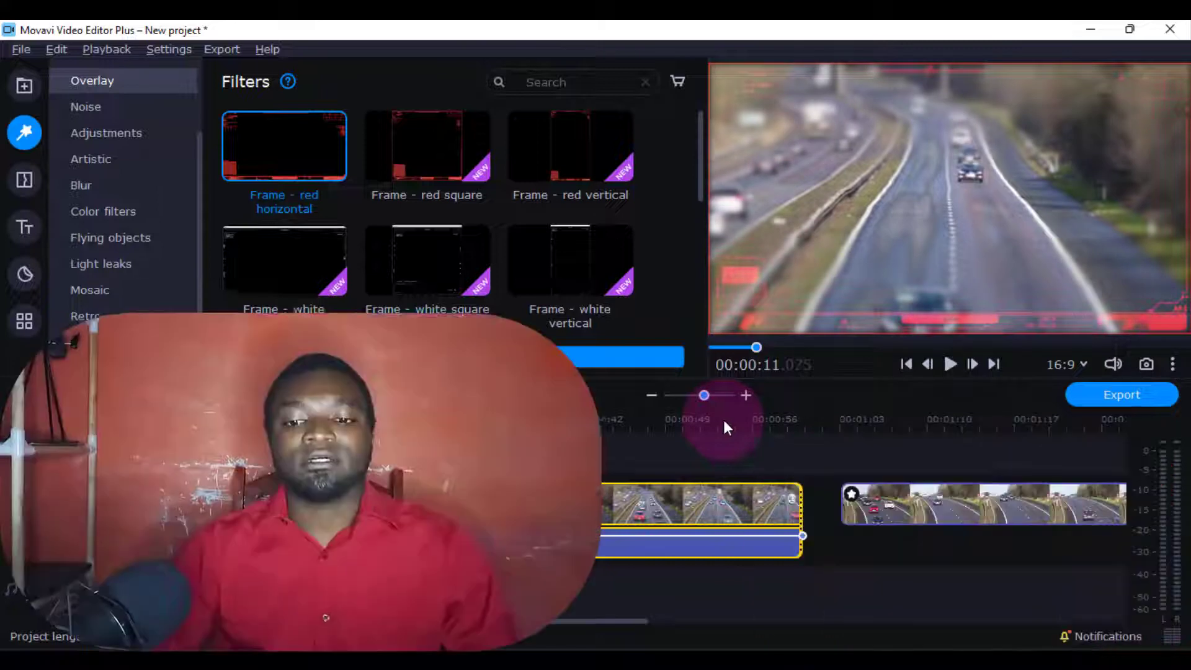